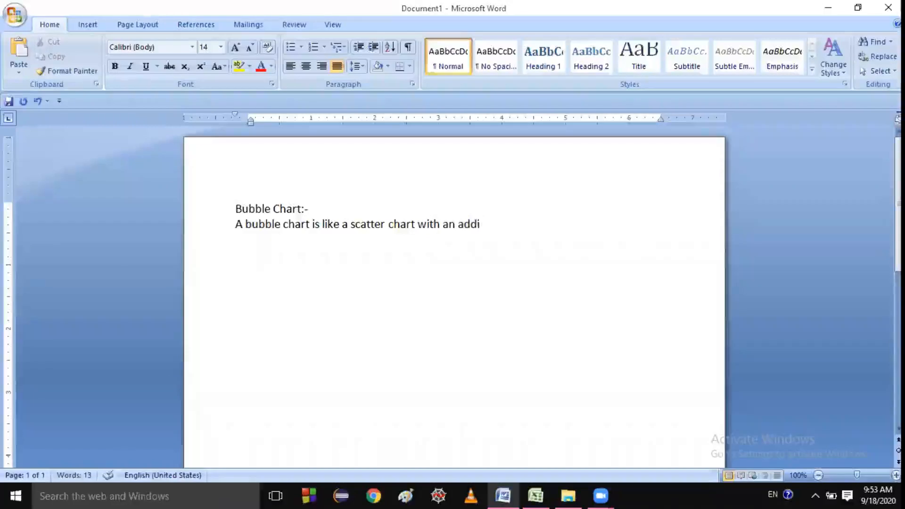
Complete the bubble chart definition so it ends "with an additional third column to specify the size of the bubbles."
text(l thir)
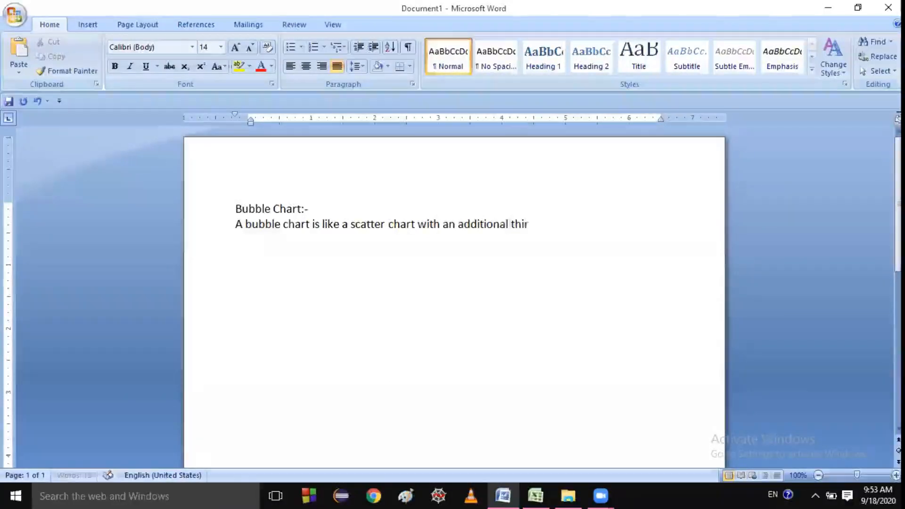
text(d col)
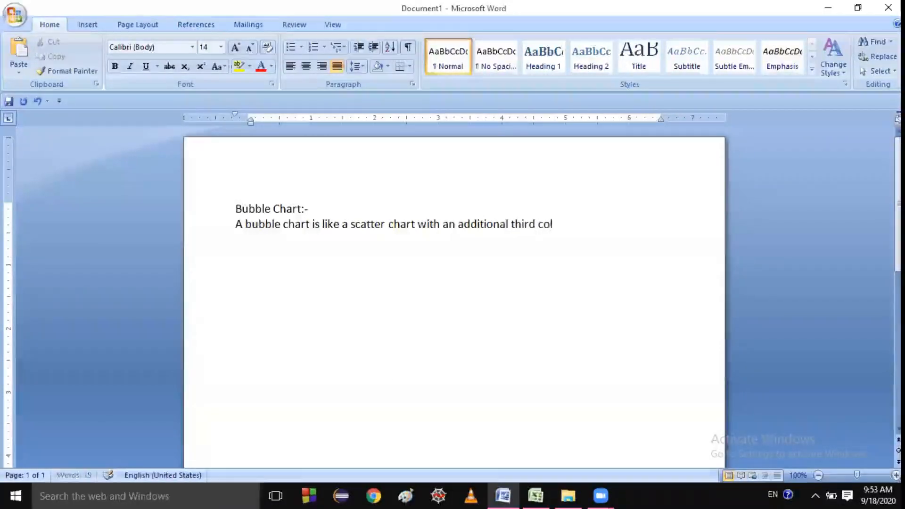
text(umn to spe)
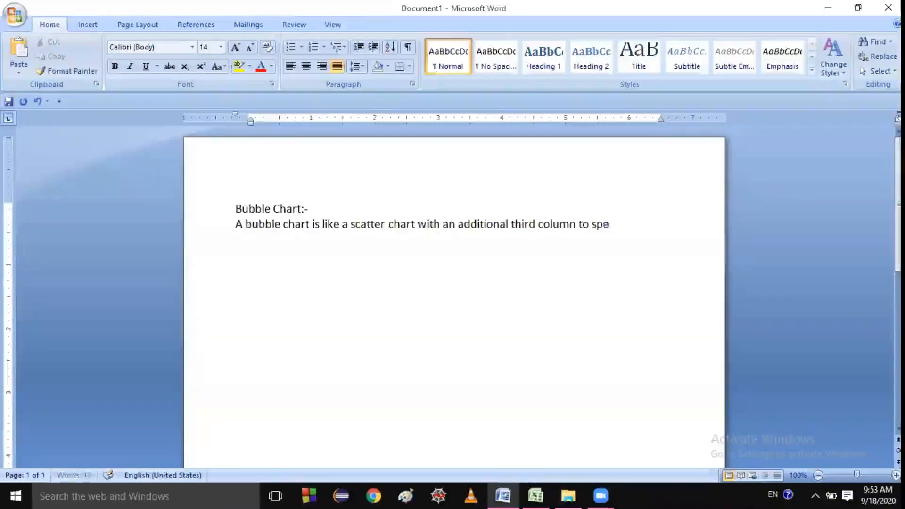
text(cify the size o fthe)
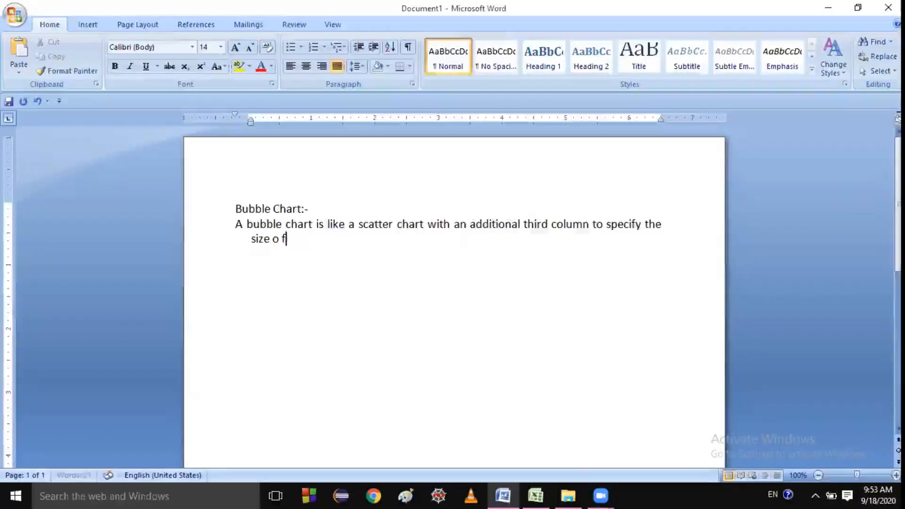
key(BackSpace)
key(BackSpace)
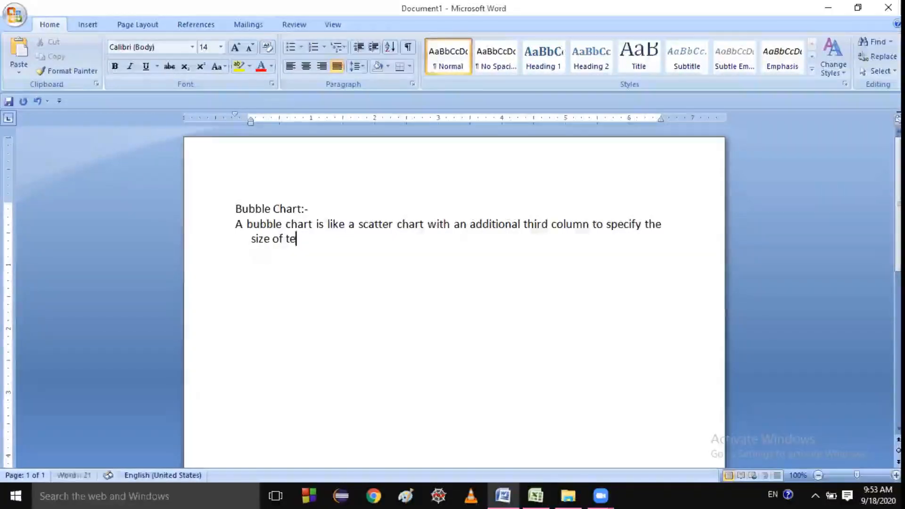
key(BackSpace)
text(he bubble)
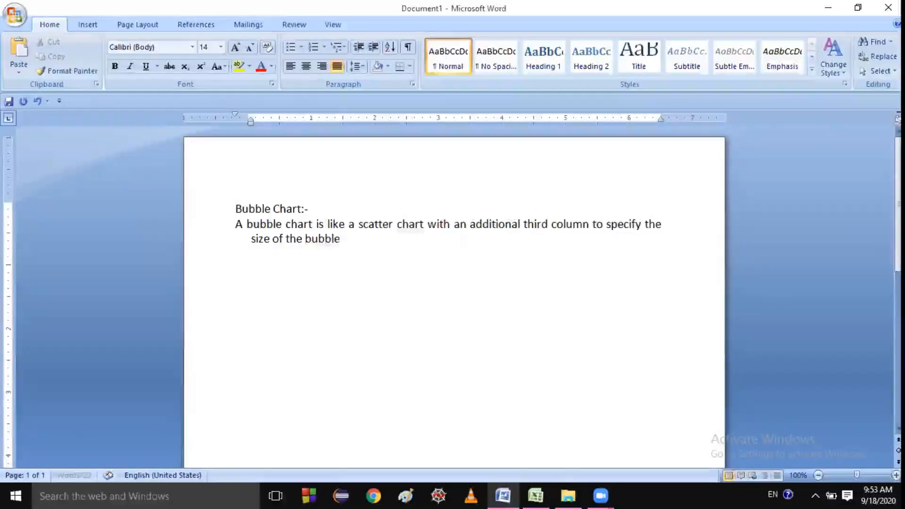
text(s.)
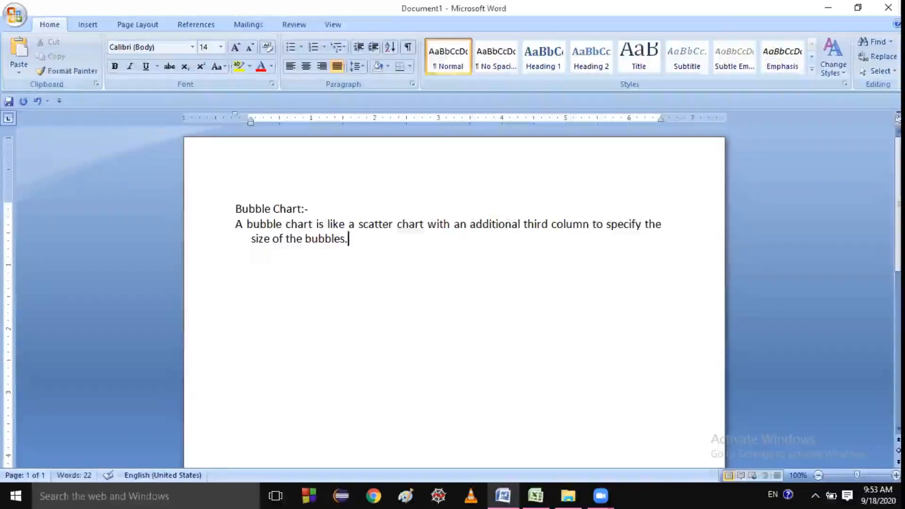
Add the sentence "It shows to represent the data points in the data series." to the bubble chart paragraph
text( It shows to represent the data points in the data se)
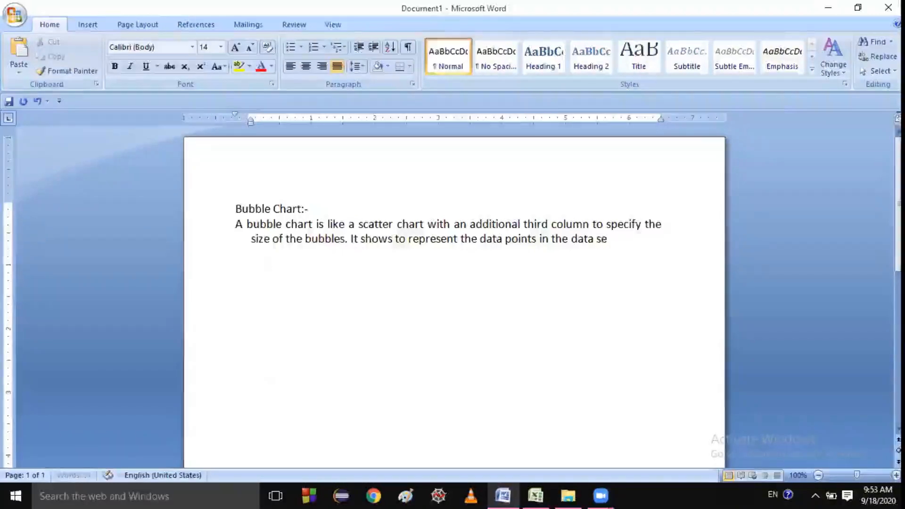
text(ries.)
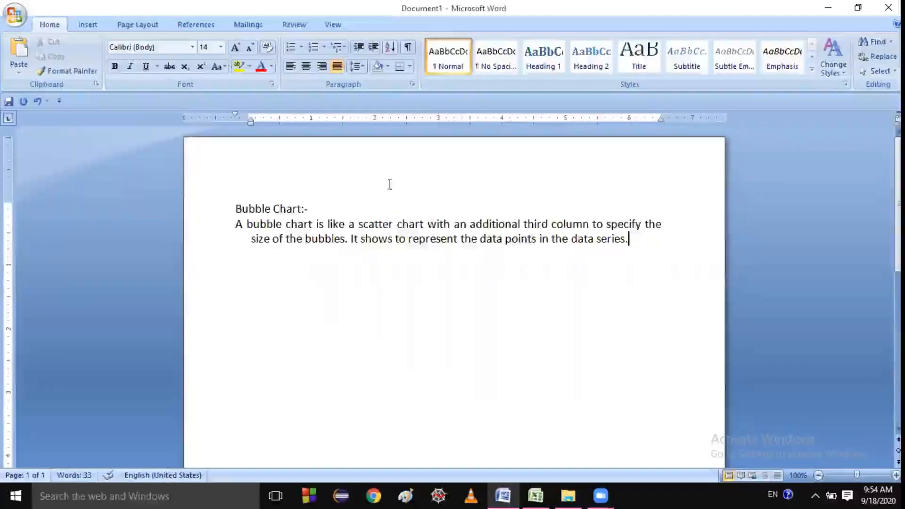
double_click(291, 239)
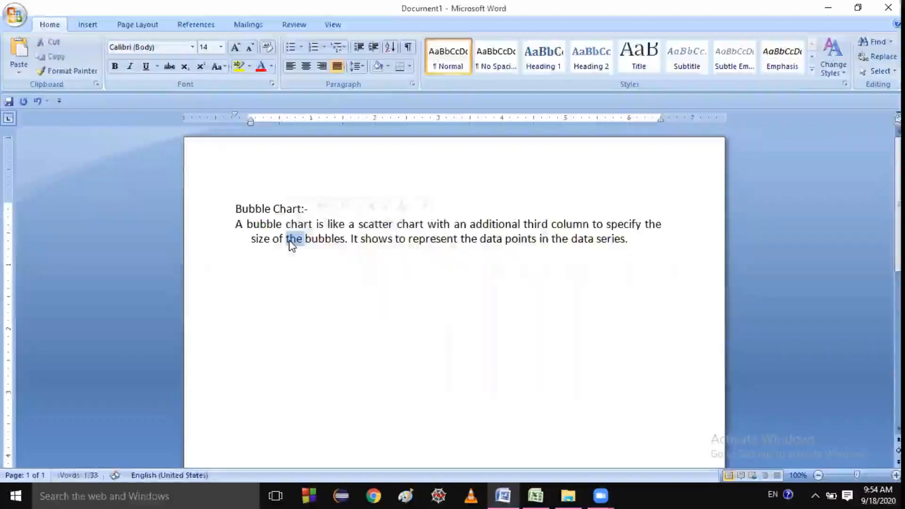
Switch to Excel, insert a bubble chart from G9:J12, and place it clear of the marks table
click(539, 495)
click(236, 253)
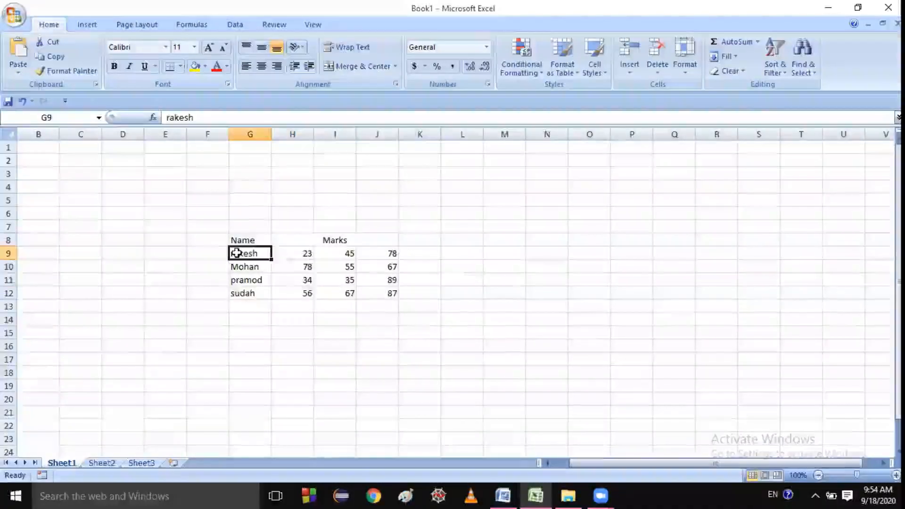
key(shift+Right)
key(shift+Right)
key(shift+Right)
key(shift+Down)
key(shift+Down)
key(shift+Down)
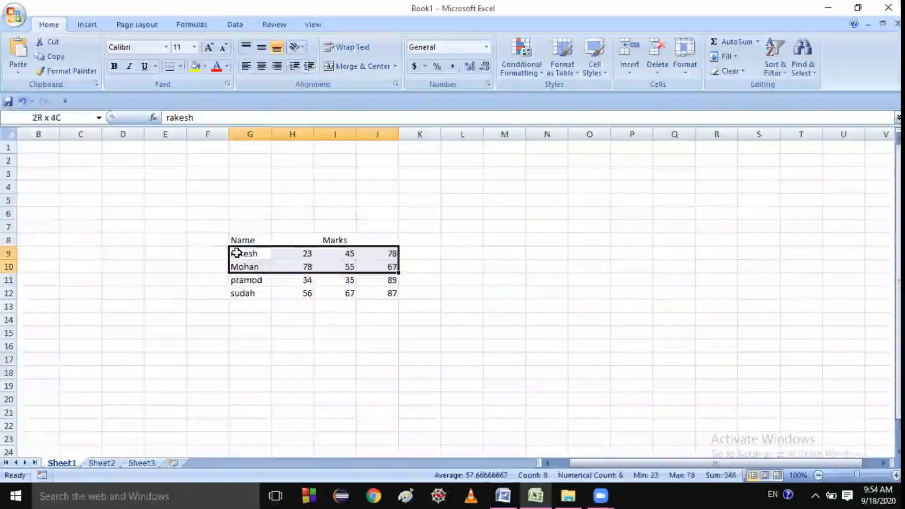
click(87, 25)
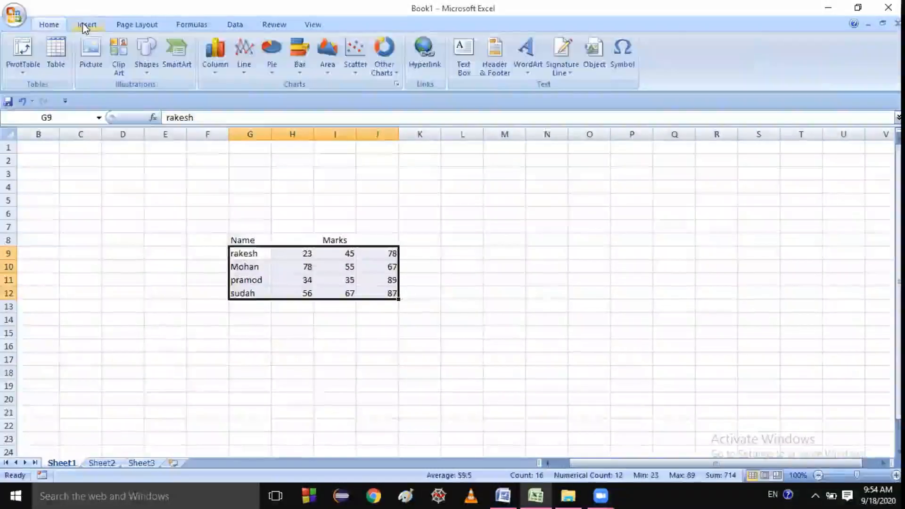
click(397, 76)
click(389, 233)
drag(586, 222, 800, 179)
Examine the source ranges of both bubble series and their legend entries in the chart
click(589, 237)
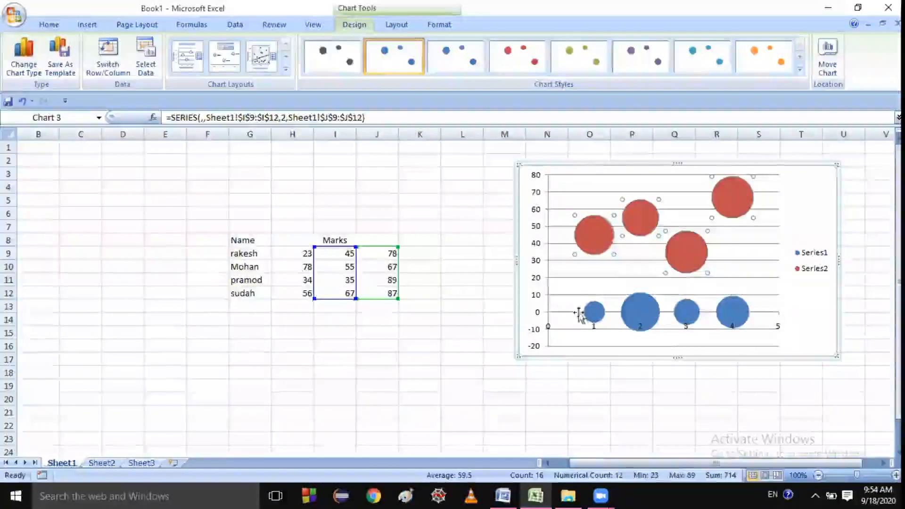
click(595, 314)
click(818, 260)
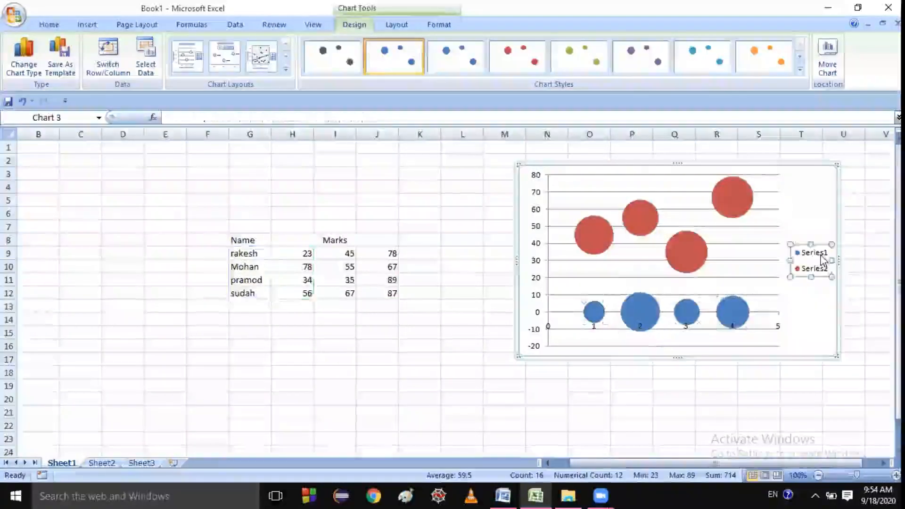
click(814, 268)
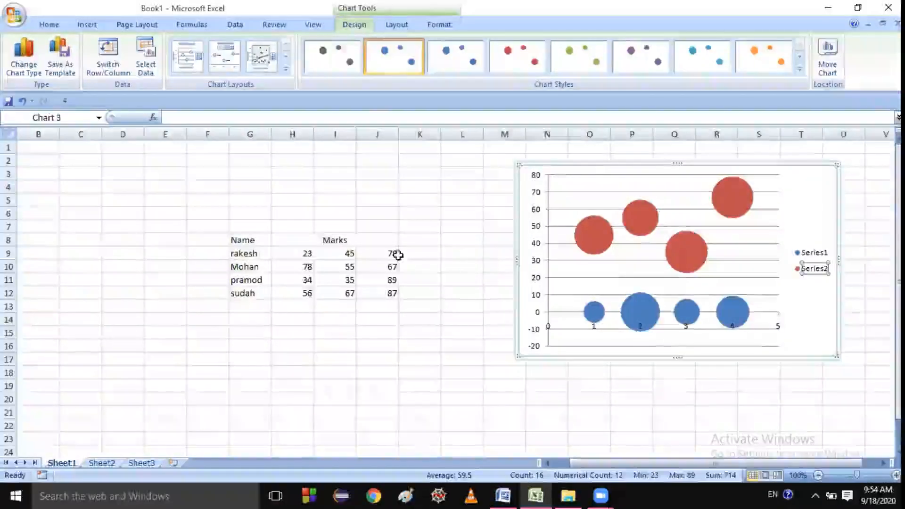
Delete the bubble chart made from G9:J12
click(811, 175)
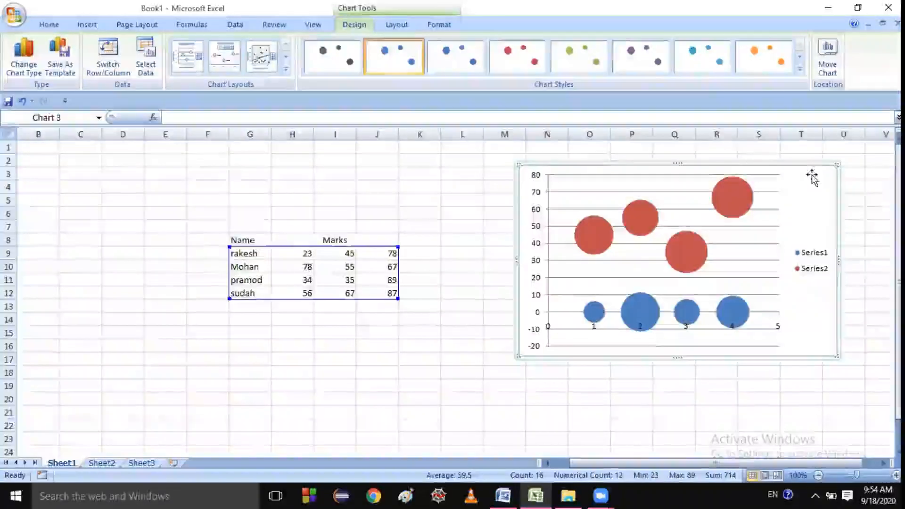
key(Delete)
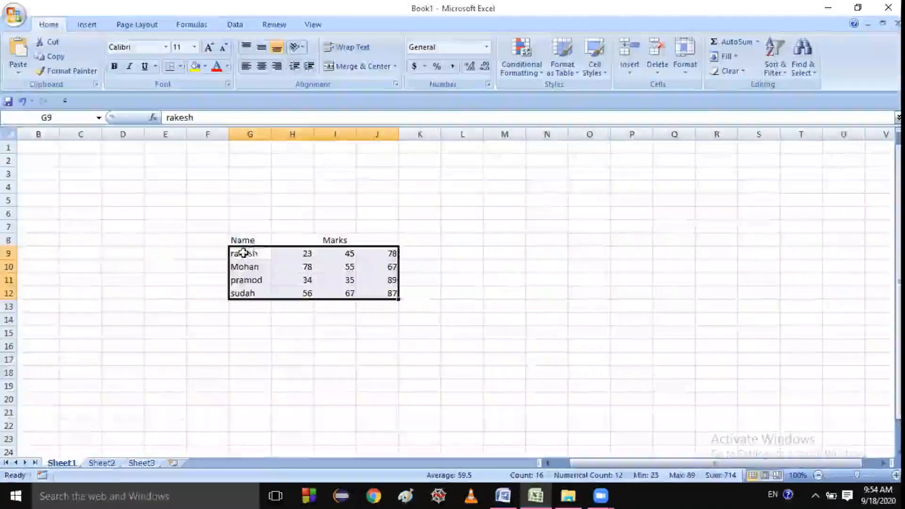
Insert a bubble chart from the names and first two marks columns, G9:I12, and move it beside the table
click(243, 253)
key(shift+Right)
key(shift+Right)
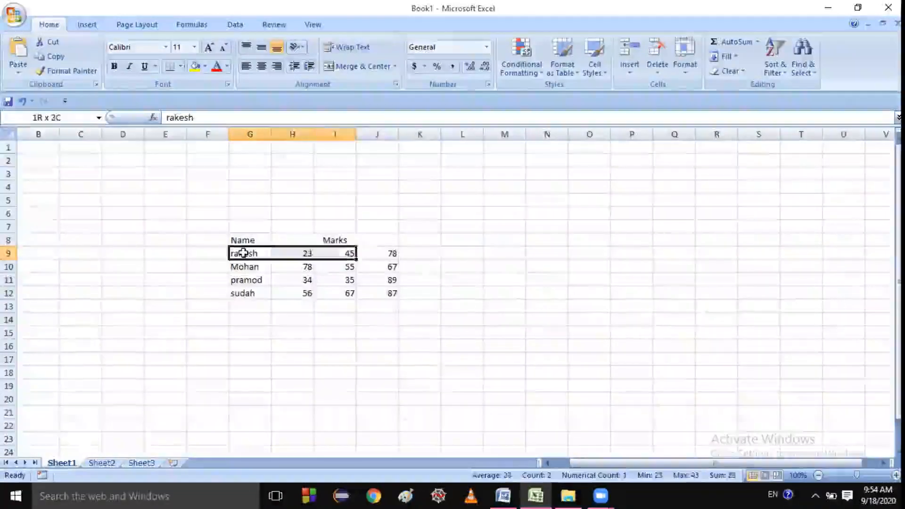
key(shift+Down)
key(shift+Down)
key(shift+Down)
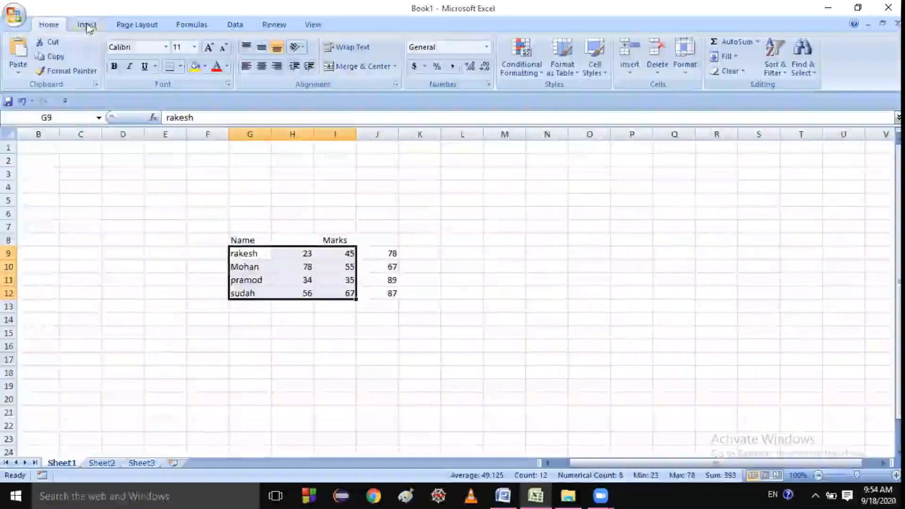
click(86, 25)
click(398, 70)
click(390, 263)
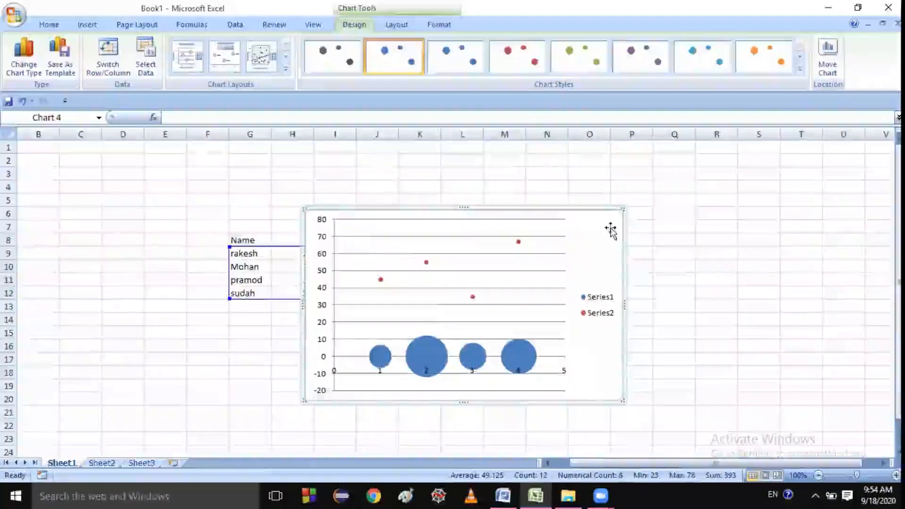
drag(602, 219, 779, 178)
Examine the plot area, the source ranges of both series and the first Series2 point in the new bubble chart
click(722, 265)
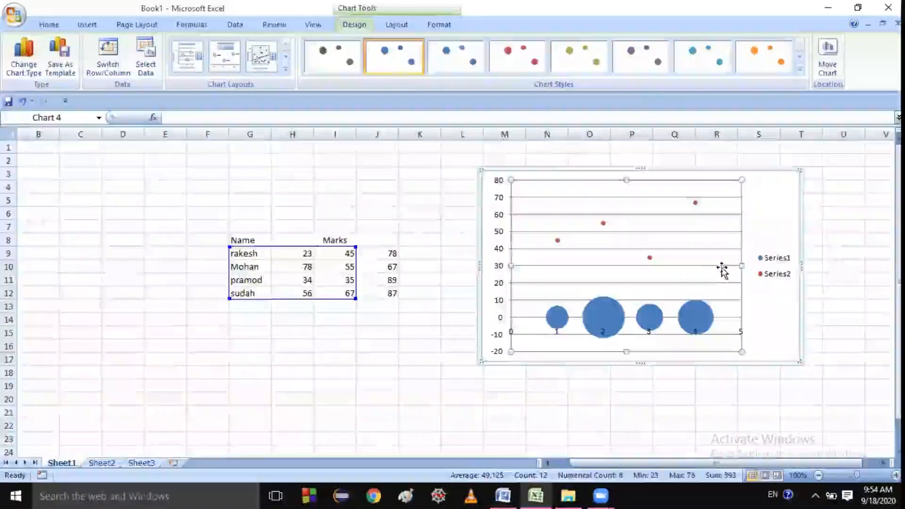
click(650, 257)
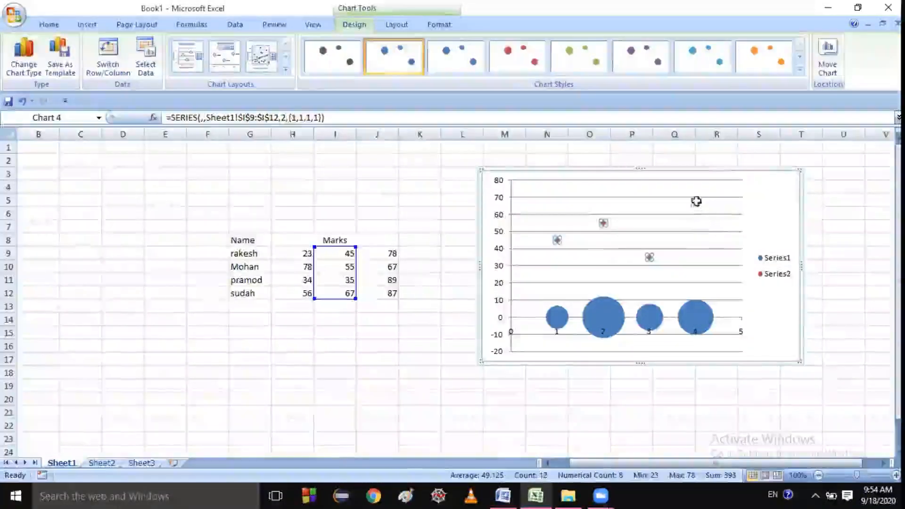
click(557, 323)
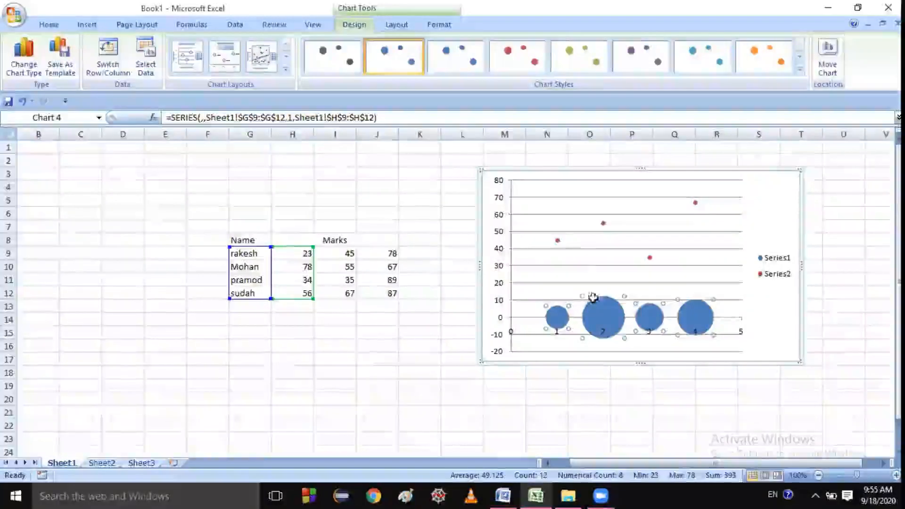
mouse_move(560, 243)
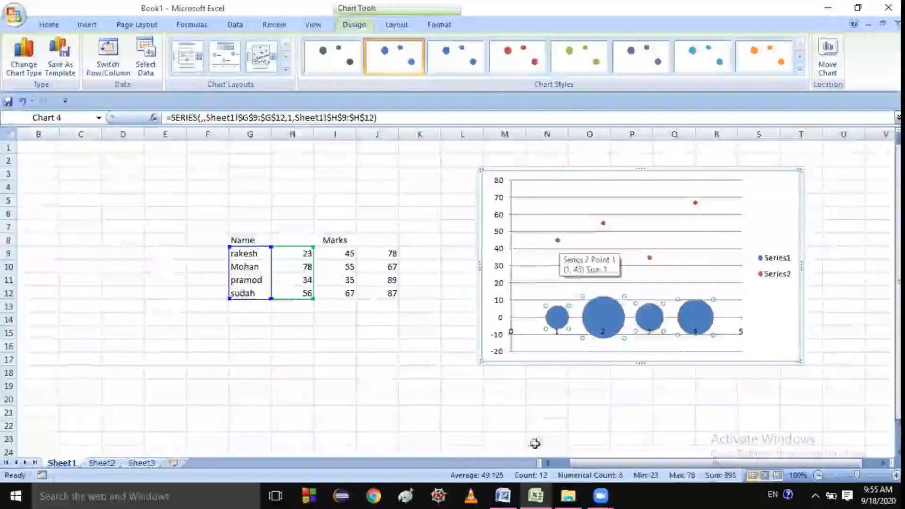
Switch to Word and add the heading "Stock chart:-" below the bubble chart paragraph, separated by blank space
click(504, 495)
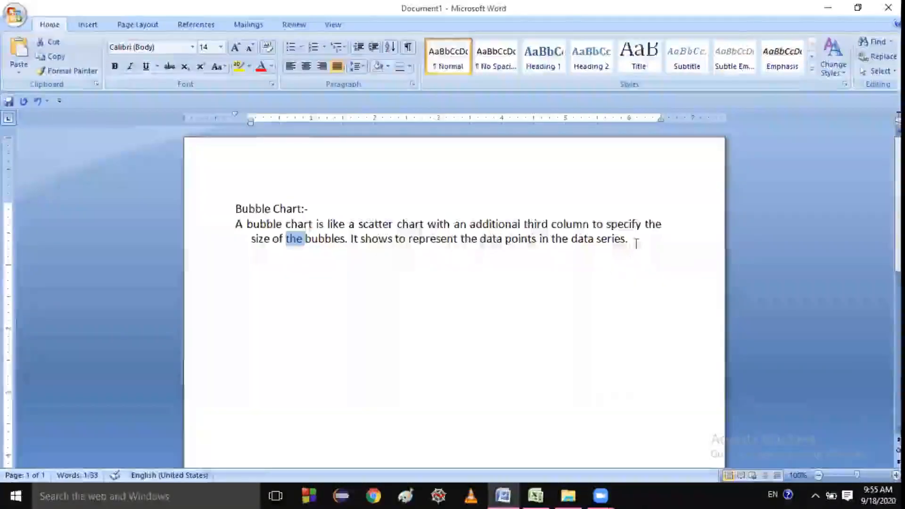
click(639, 238)
key(Return)
key(Return)
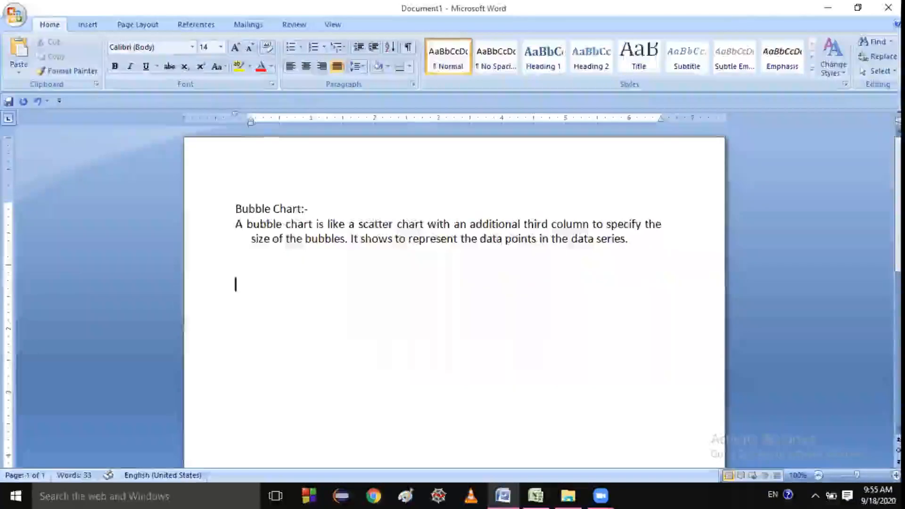
text(Stock c)
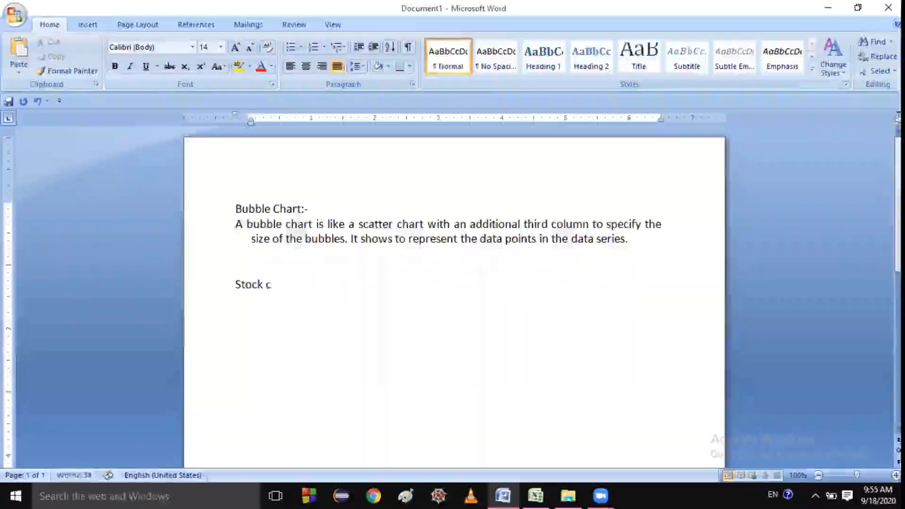
text(hart)
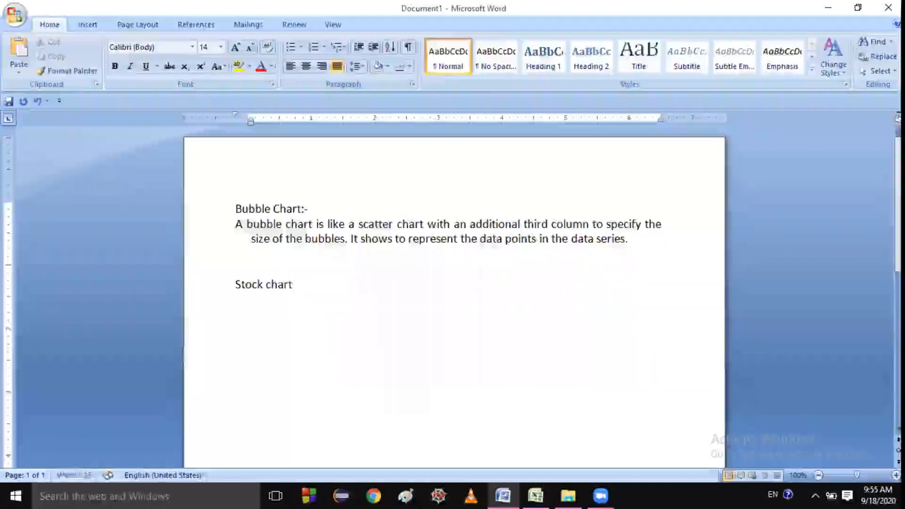
text(:-)
key(Return)
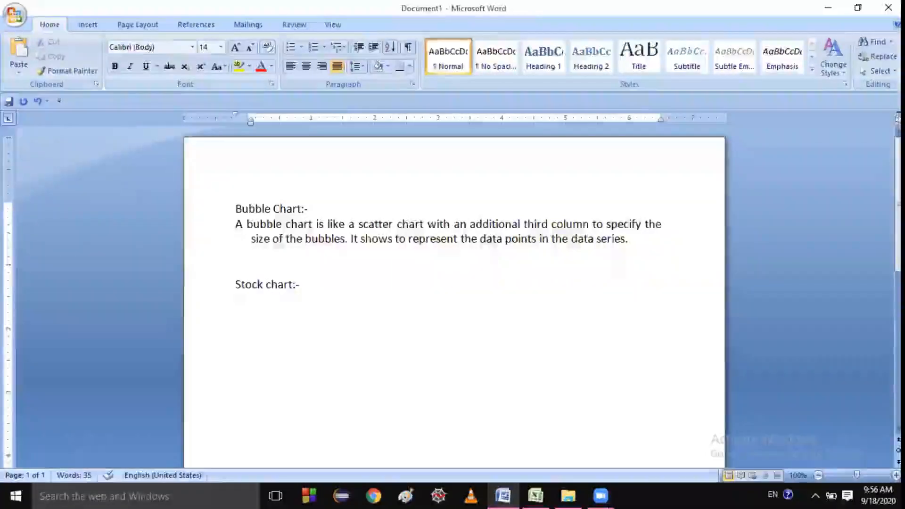
Begin the description below the "Stock chart:-" heading with "Stock charts in excel is"
text(st)
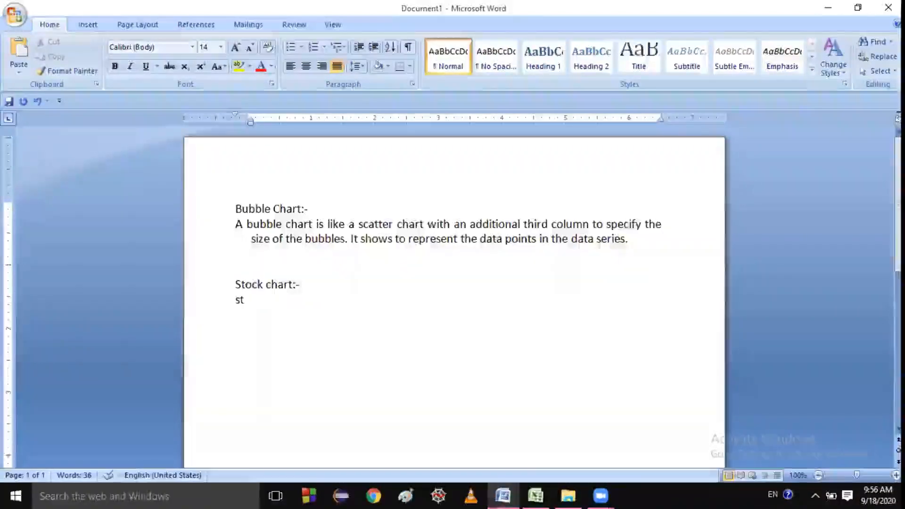
text(cok)
key(BackSpace)
key(BackSpace)
key(BackSpace)
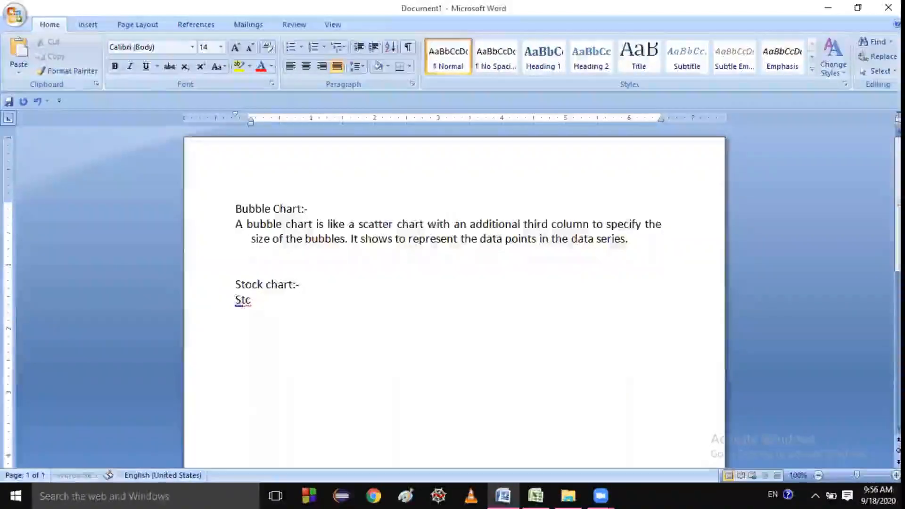
key(BackSpace)
text(ock)
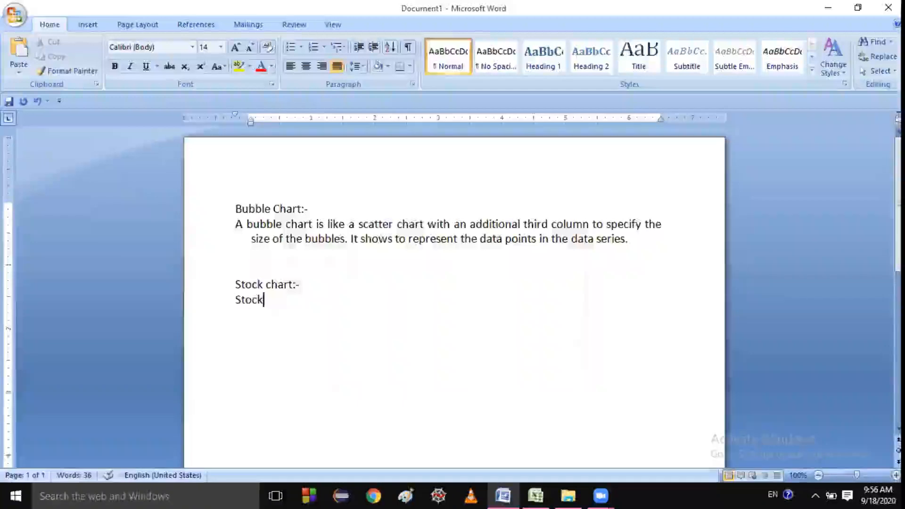
text( charts)
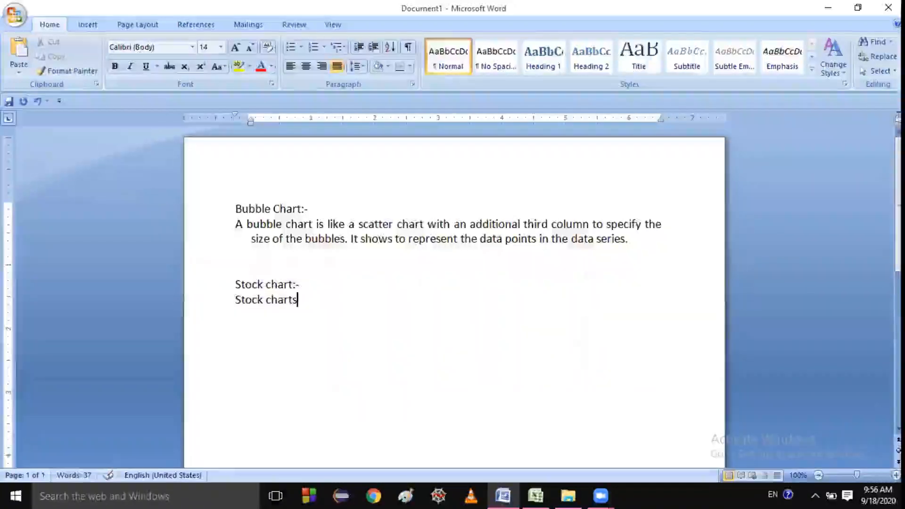
text( in exve)
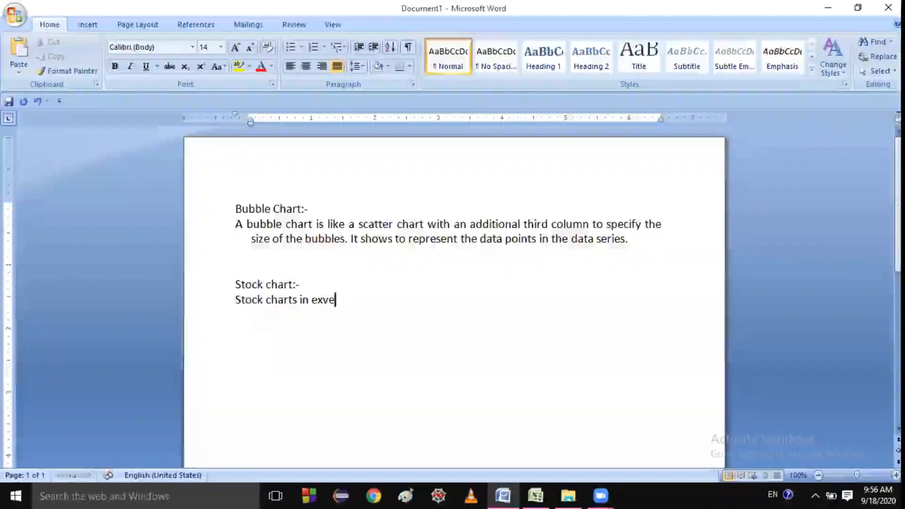
key(BackSpace)
key(BackSpace)
text(cel is)
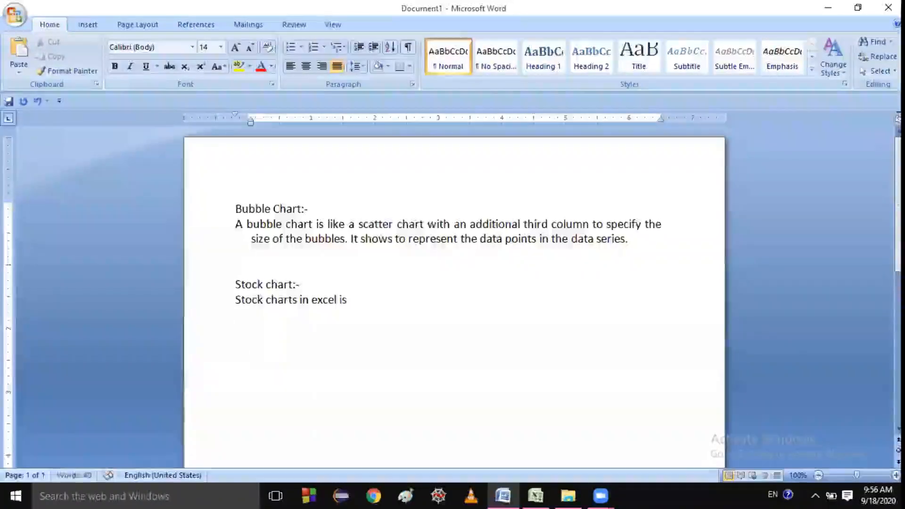
Complete the sentence with "used to see the high-low values of variables in data set." and add the line "Date, value, opening, high price, low price, closing."
text( used to)
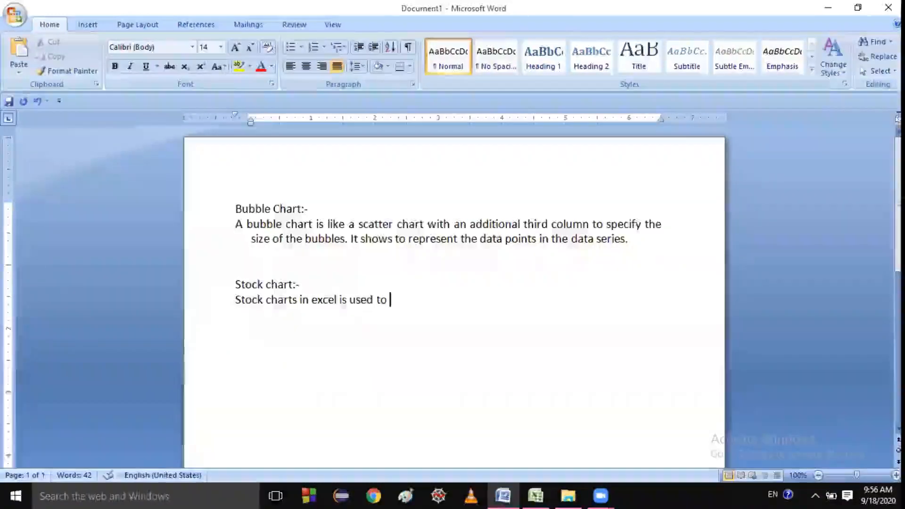
text(see)
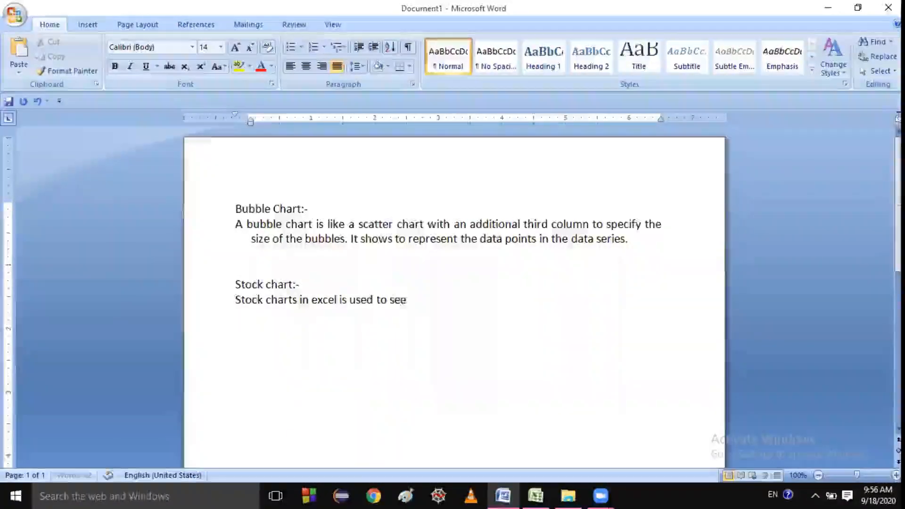
text( the high)
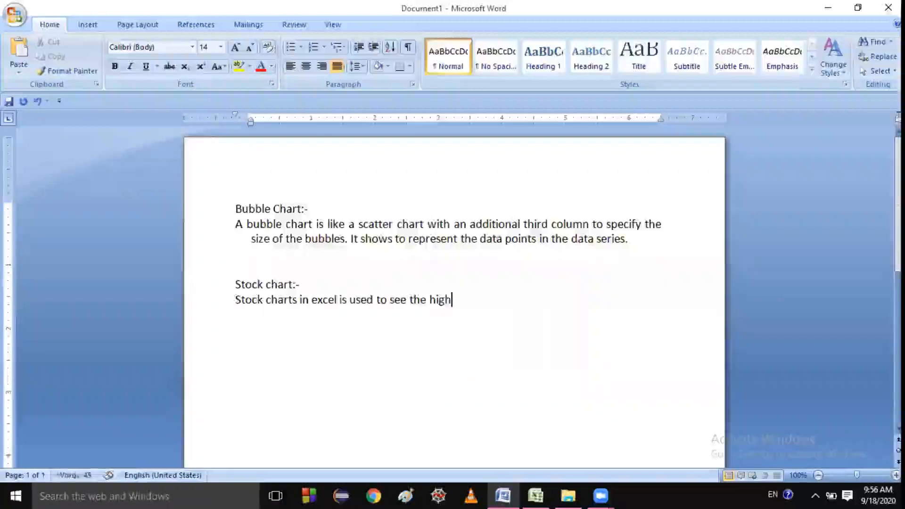
text(-low)
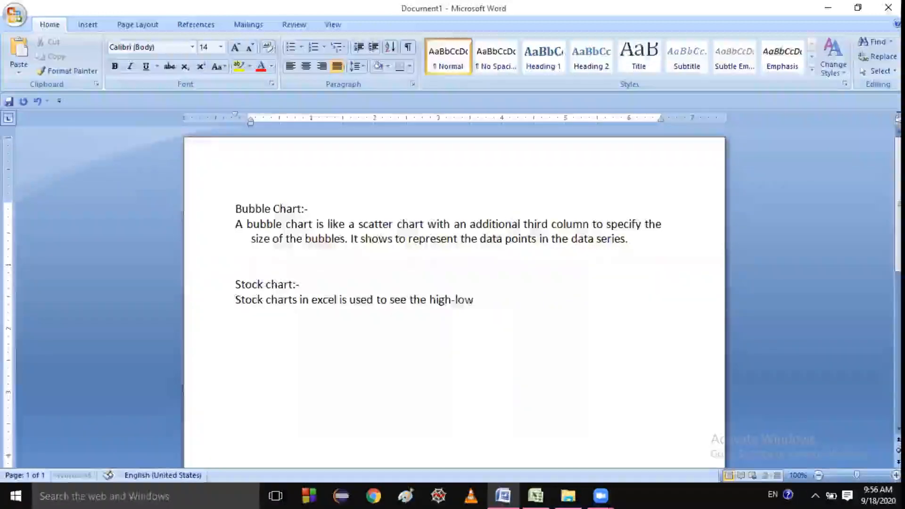
text( values)
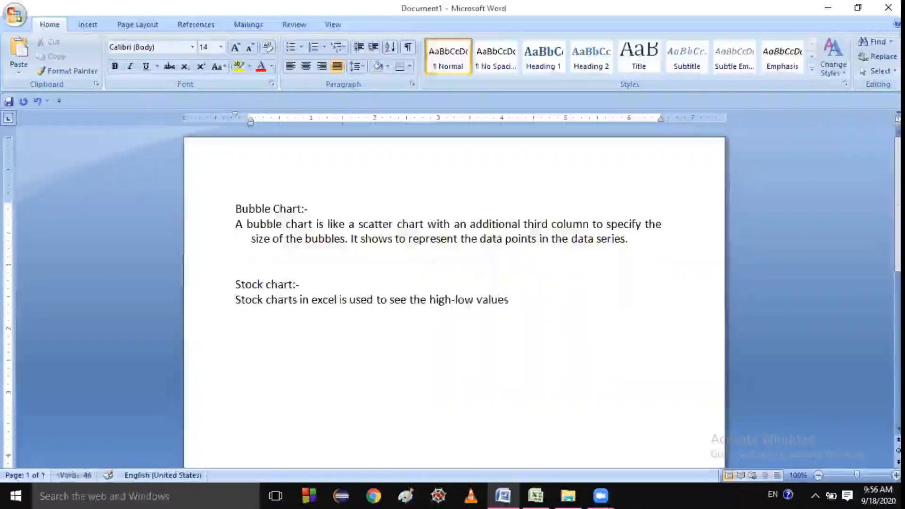
text( of)
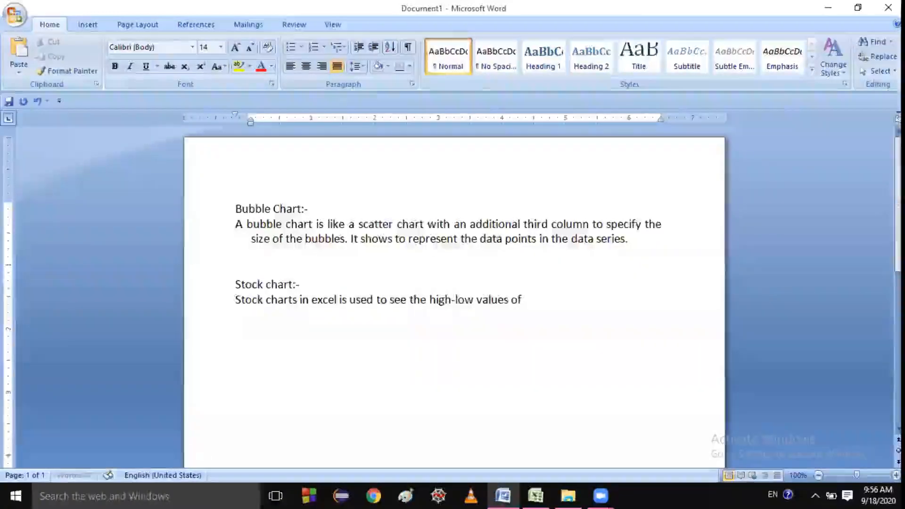
text( variables in data set.)
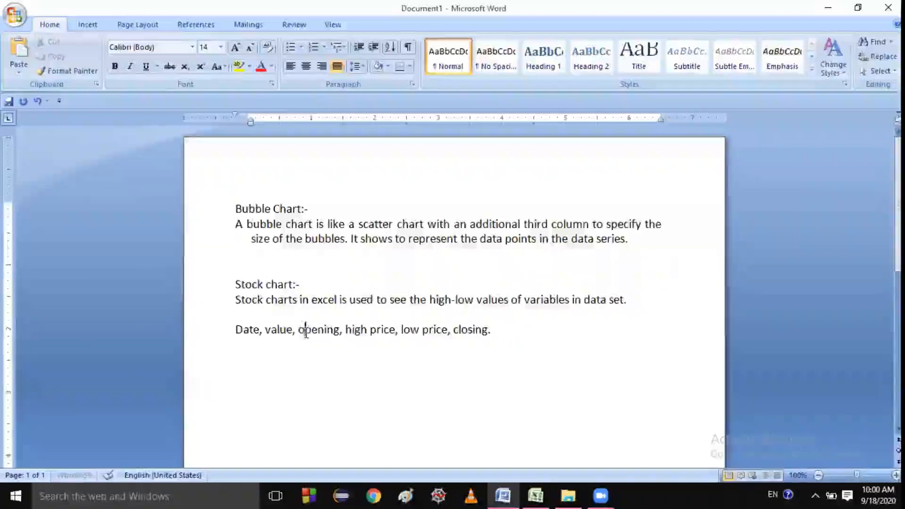
Go through the opening, high price, low price and closing items in the list of stock data fields, highlighting each
double_click(307, 329)
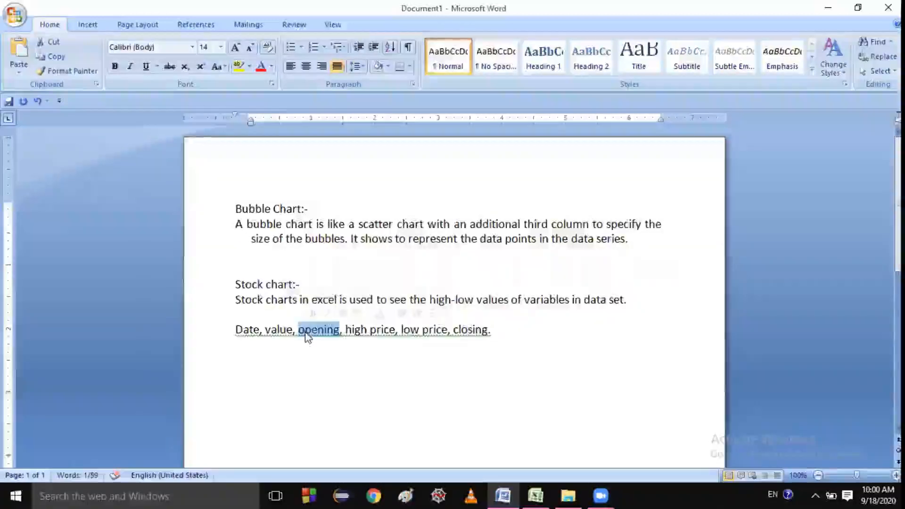
double_click(489, 333)
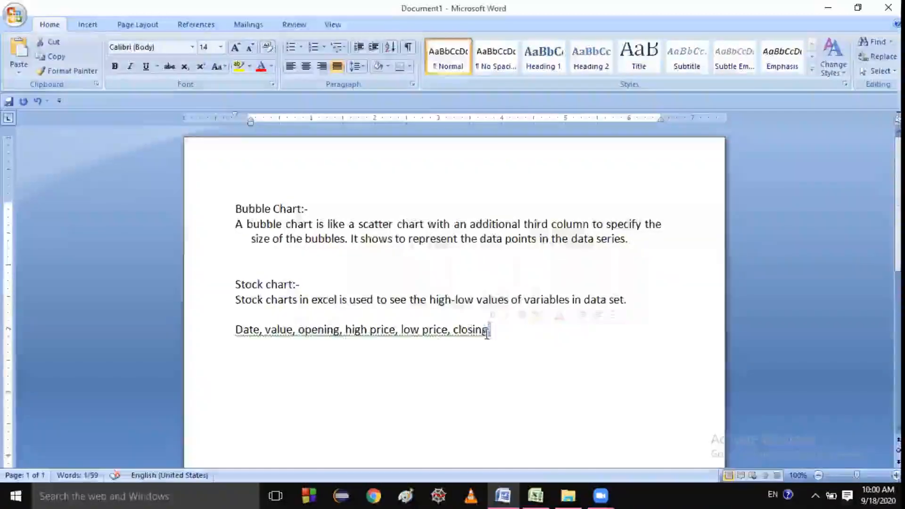
double_click(378, 330)
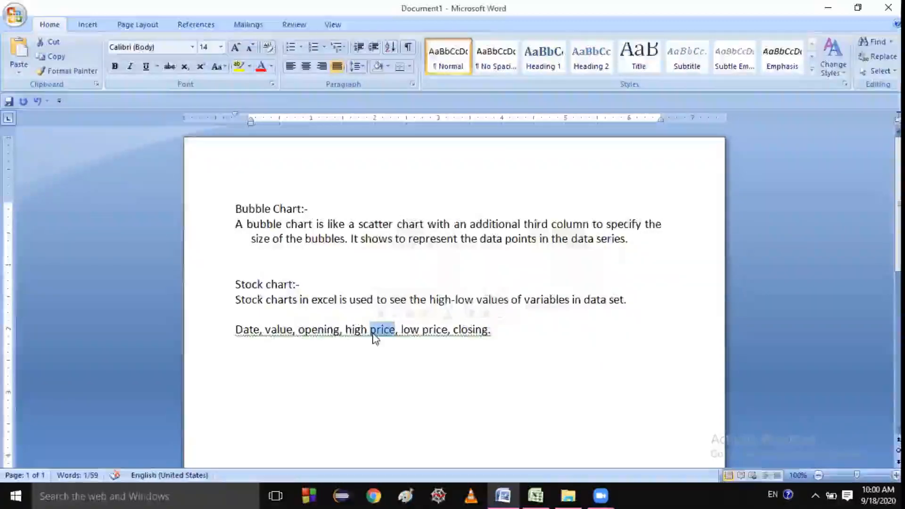
double_click(421, 332)
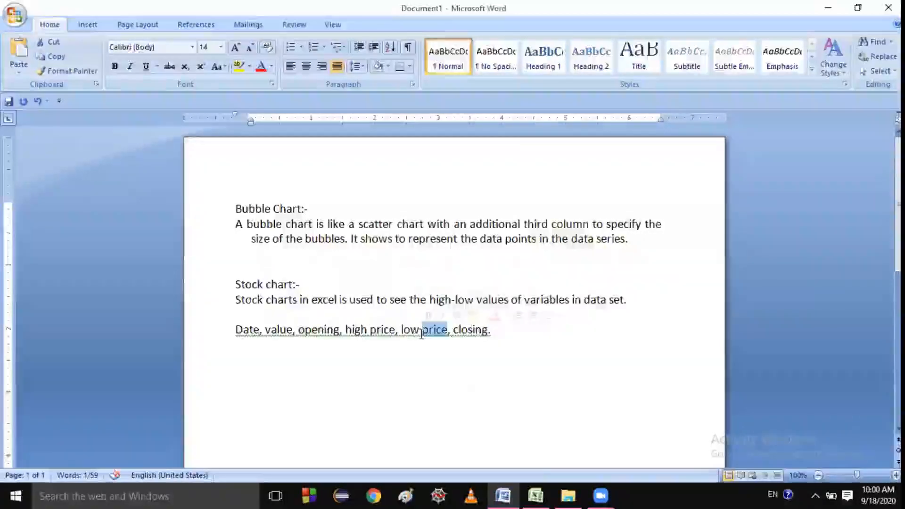
click(504, 333)
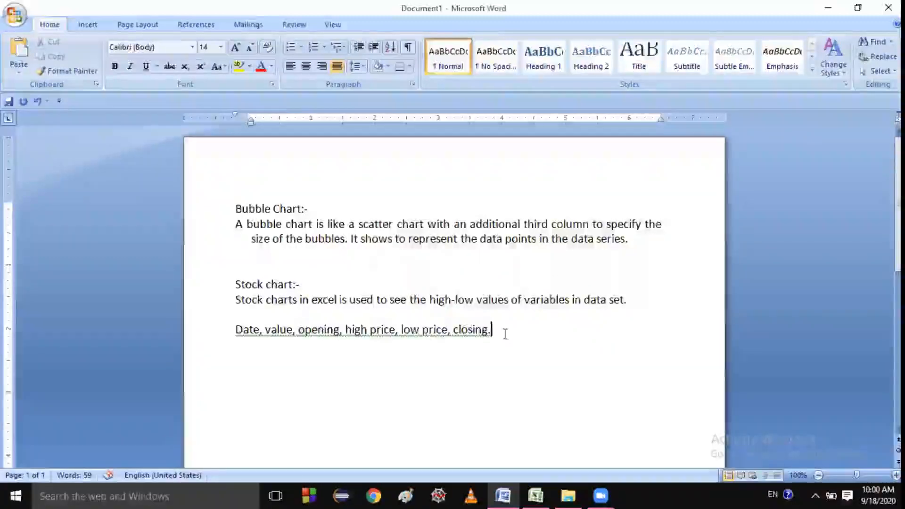
double_click(354, 330)
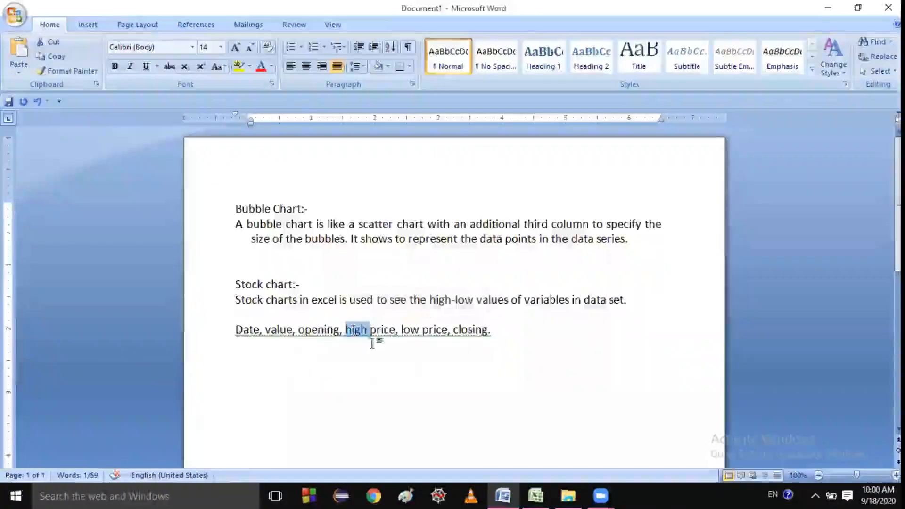
click(365, 329)
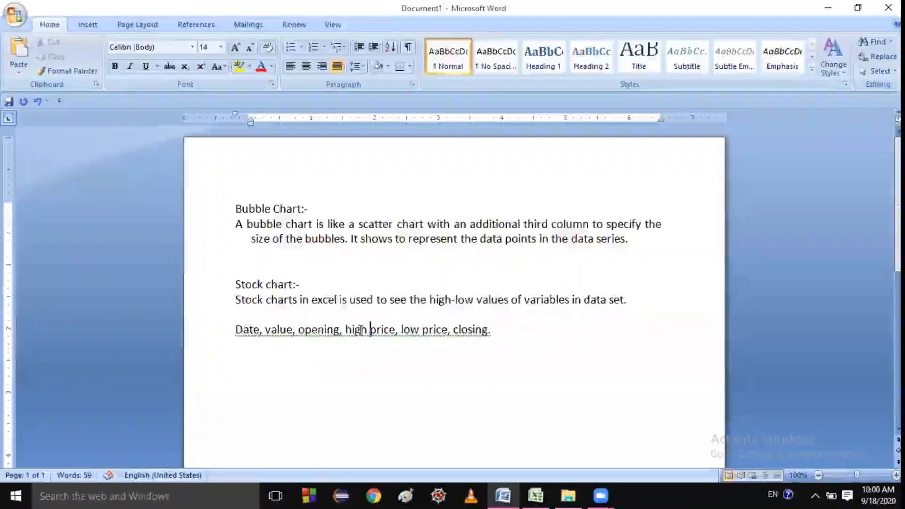
double_click(422, 331)
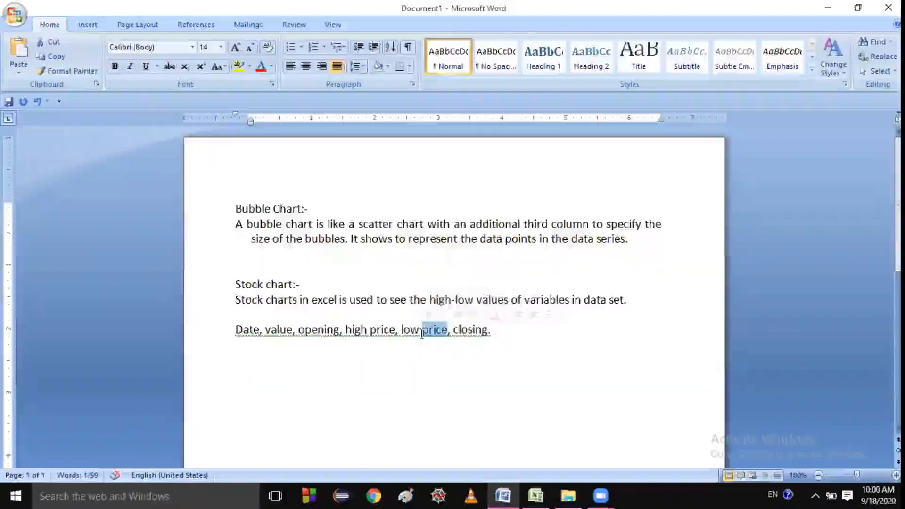
double_click(468, 331)
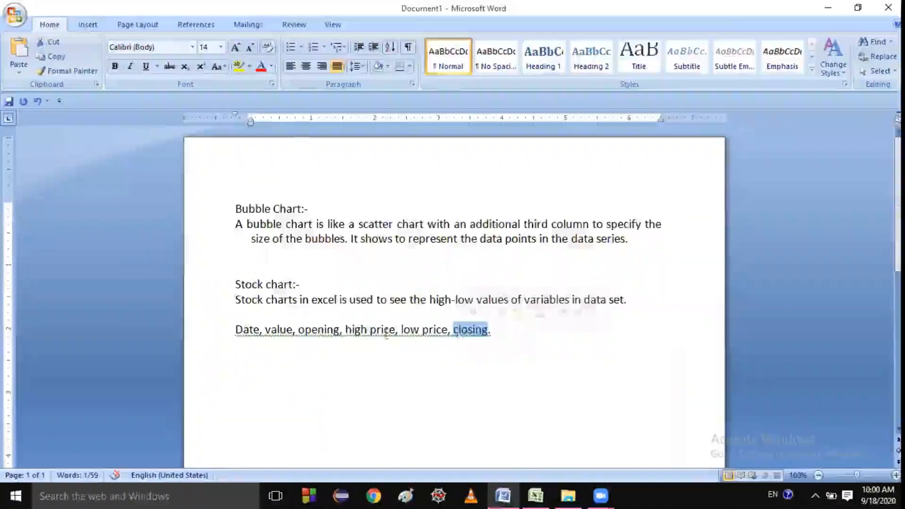
double_click(320, 330)
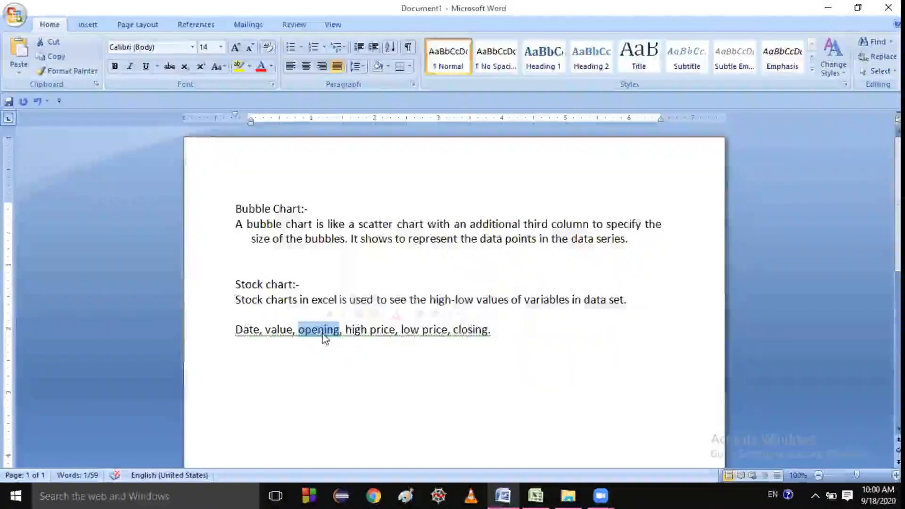
Start a new line below the list of stock data fields
click(506, 332)
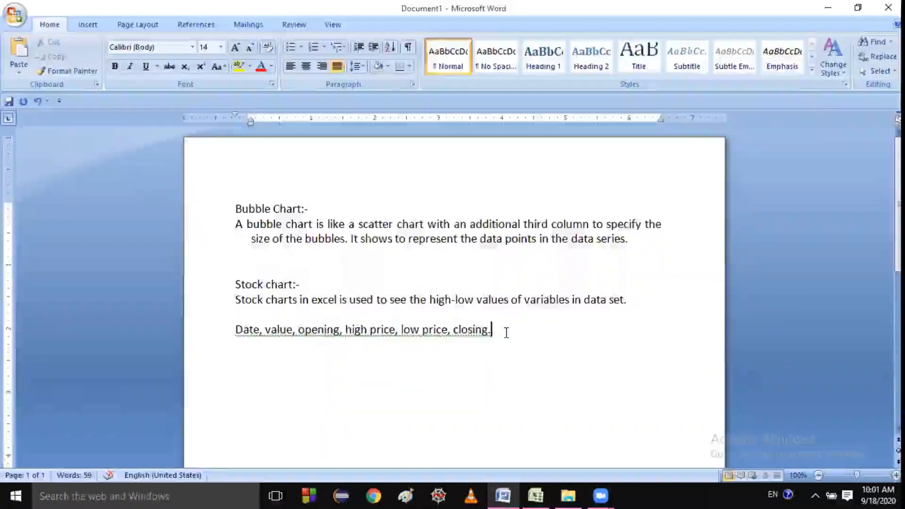
key(Return)
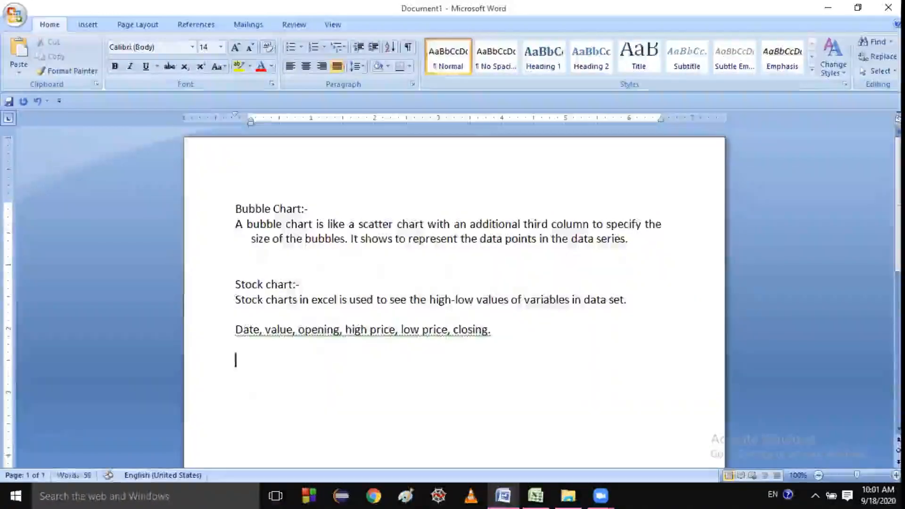
Switch to Excel and delete the bubble chart beside the marks table
click(535, 494)
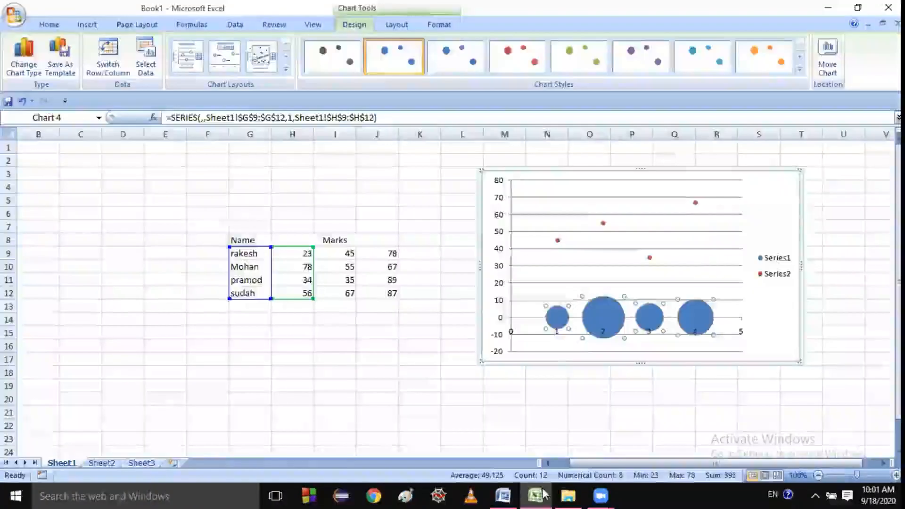
click(531, 171)
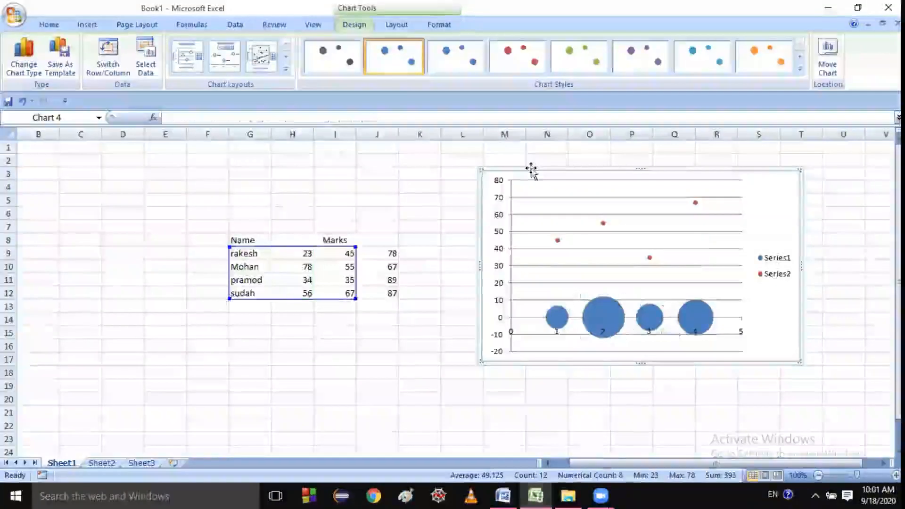
key(Delete)
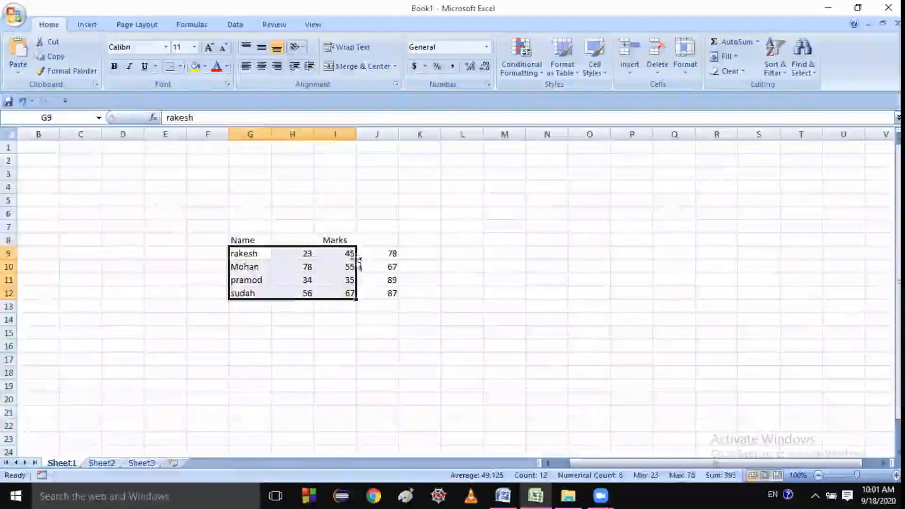
Clear the whole student marks table in G8:J12, including the Name and Marks headers
key(Delete)
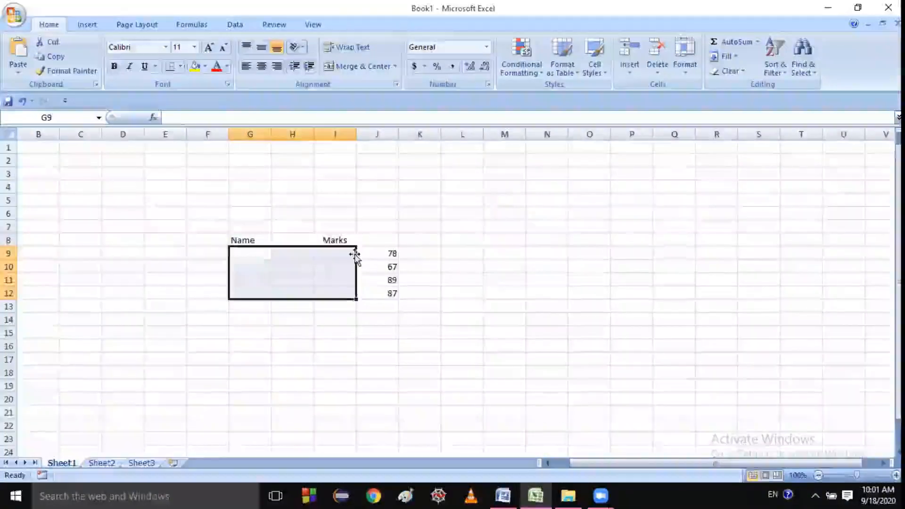
click(248, 240)
key(shift+Right)
key(shift+Right)
key(shift+Right)
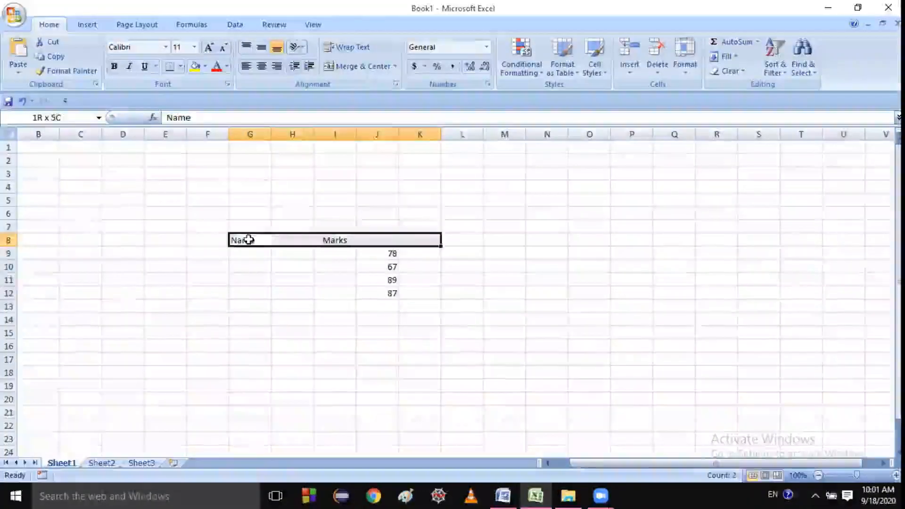
key(shift+Down)
key(shift+Down)
key(shift+Down)
key(shift+Down)
key(Delete)
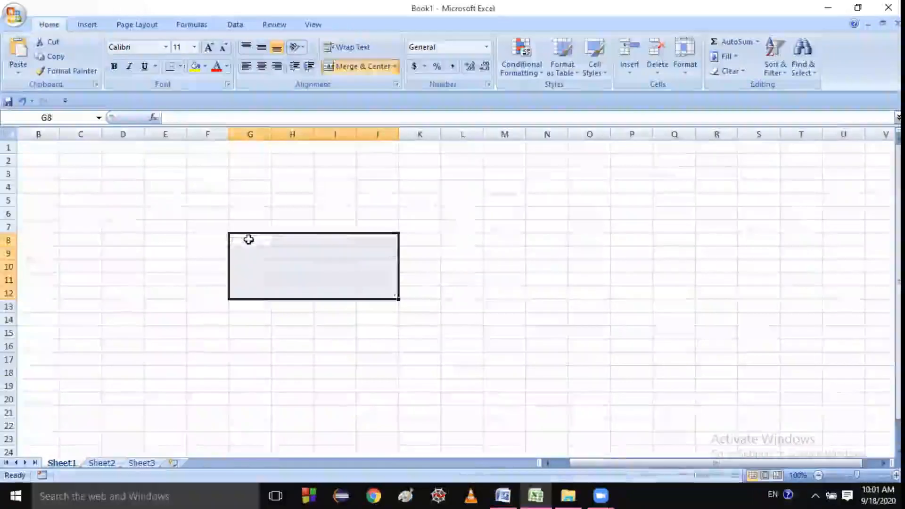
Enter the column header "Date" in cell G8
click(248, 240)
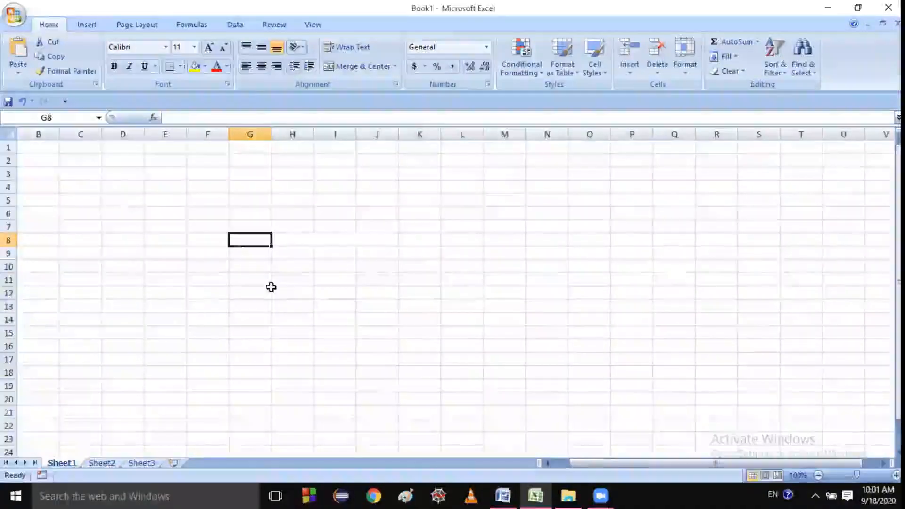
text(Date)
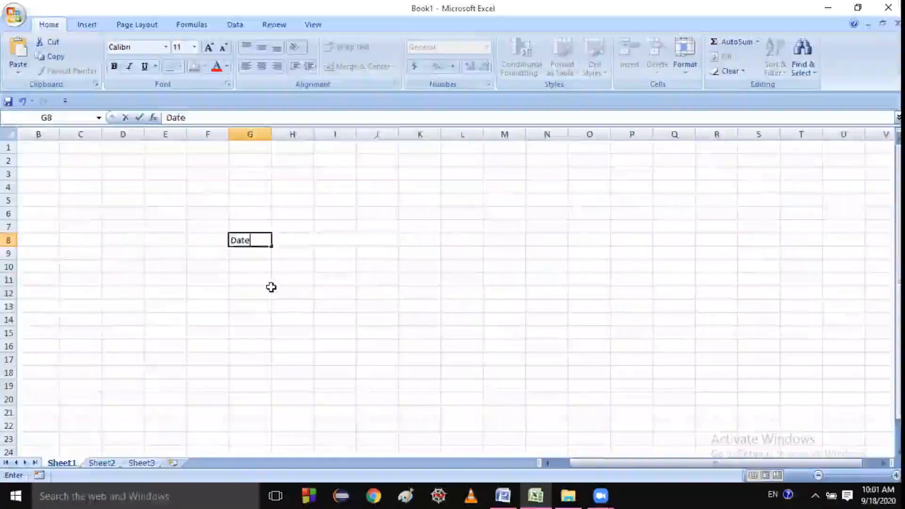
key(Tab)
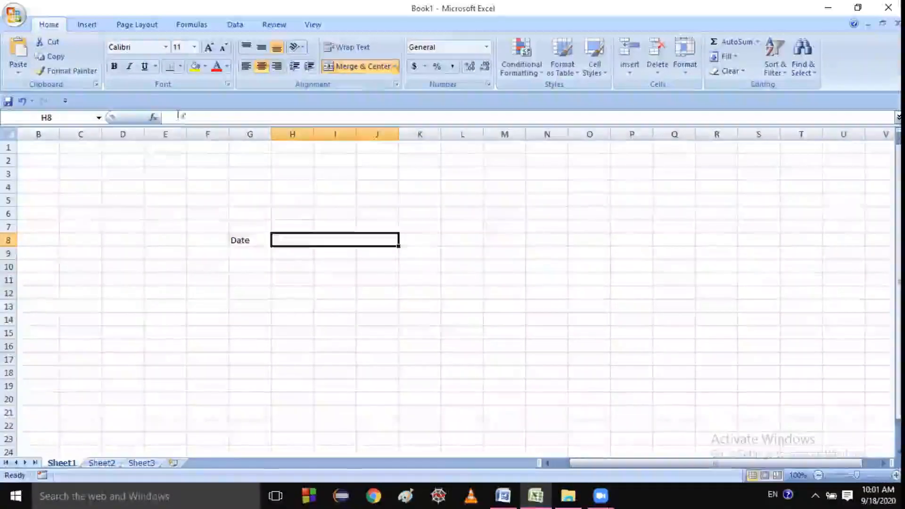
click(180, 66)
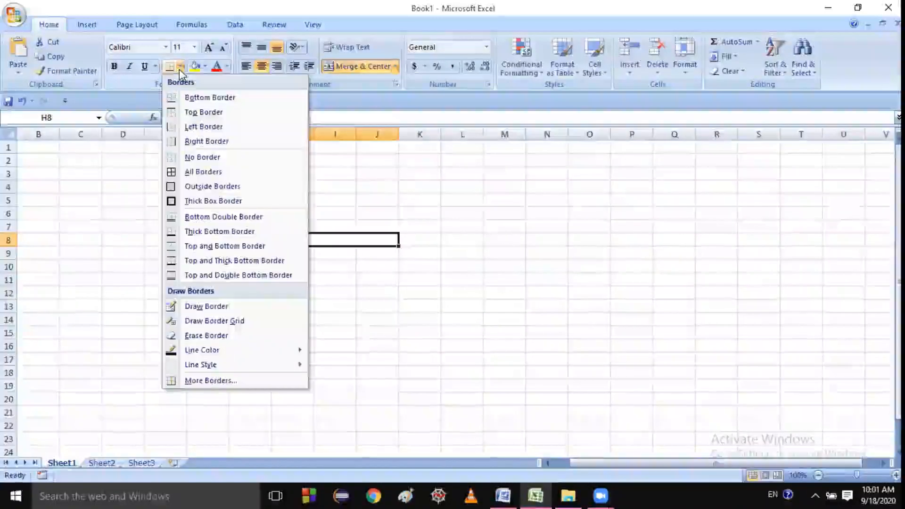
click(430, 304)
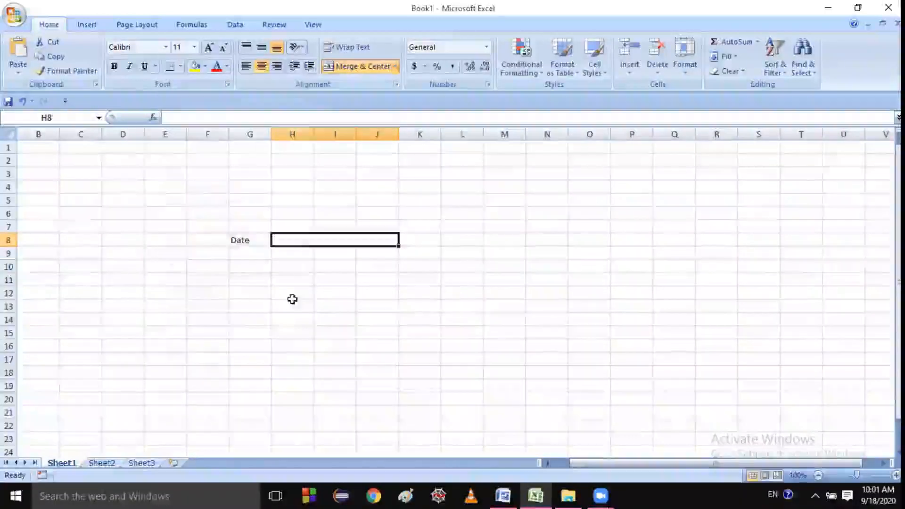
Start a new header row at H13 with the column headers "Date", "high price" and "low price" in H13:J13
click(292, 303)
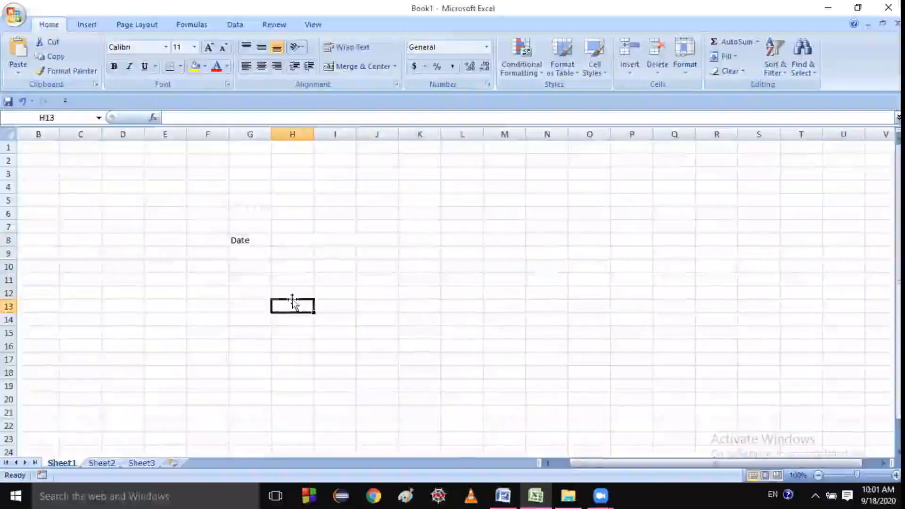
text(Dagt)
key(BackSpace)
key(BackSpace)
text(te)
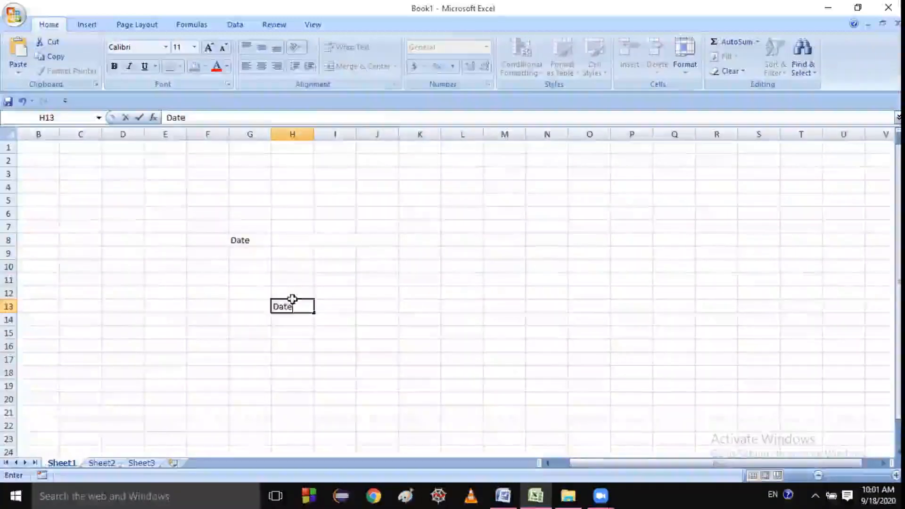
key(Tab)
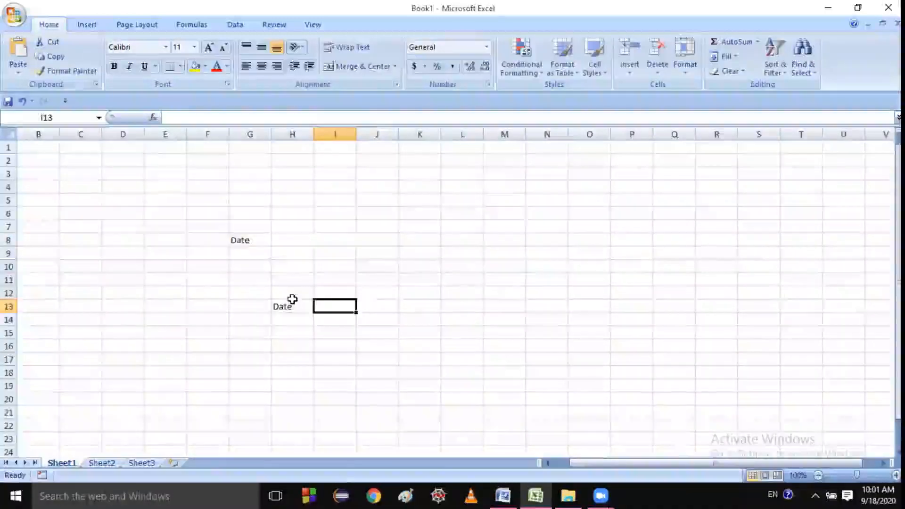
text(high price)
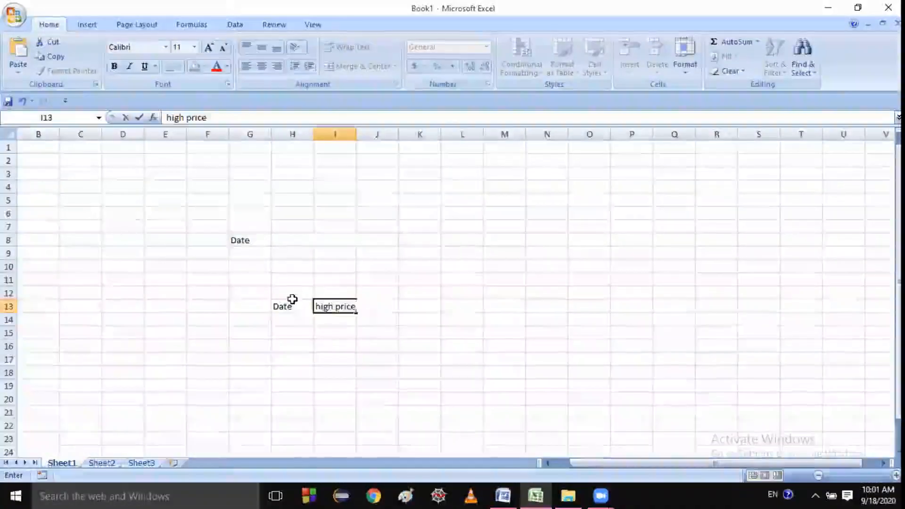
key(Tab)
text(low p)
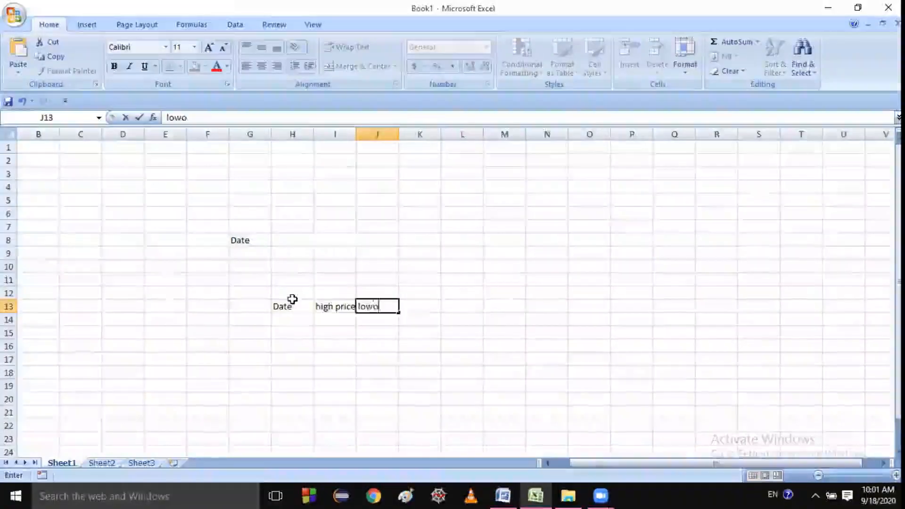
text(rice)
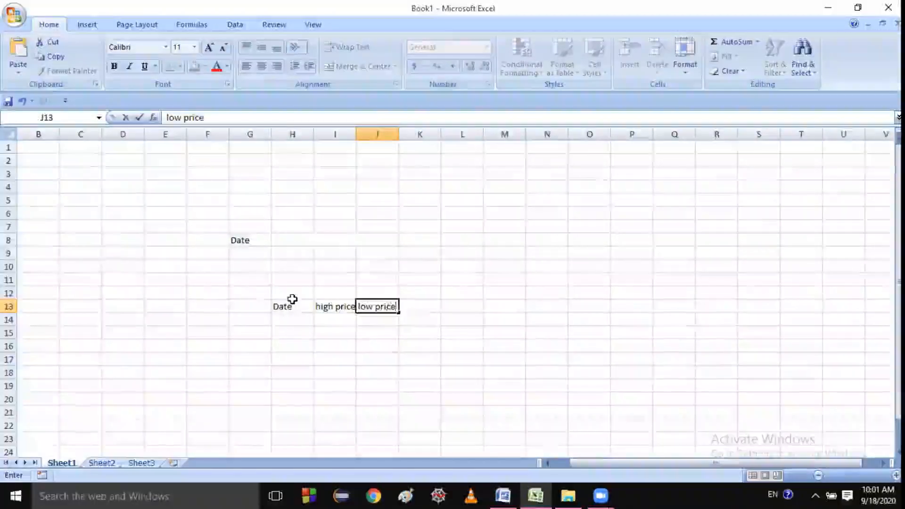